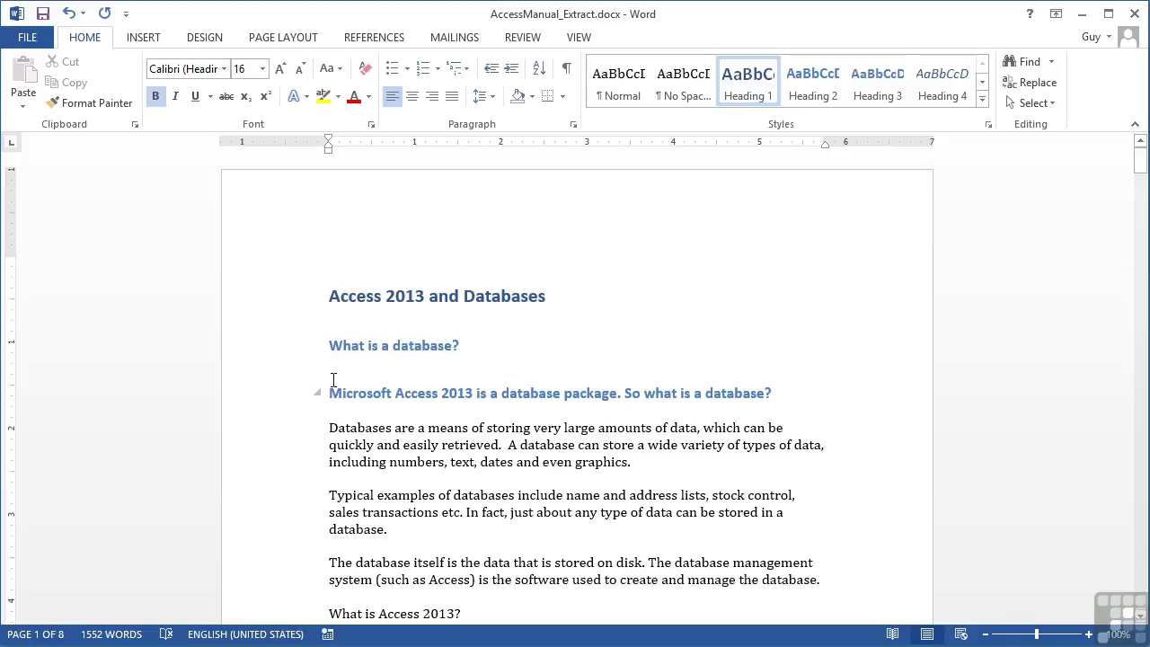
Add the built-in DRAFT 1 diagonal watermark to the document and check it across the first pages.
{"action": "left_click", "coordinate": [205, 40]}
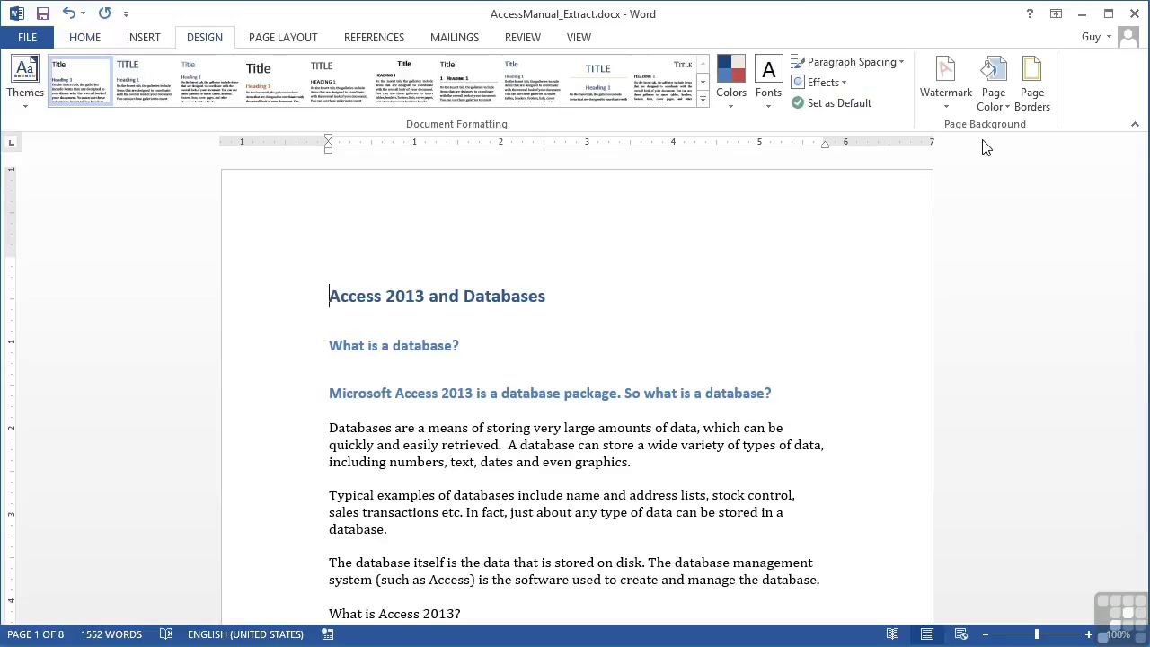
{"action": "left_click", "coordinate": [946, 107]}
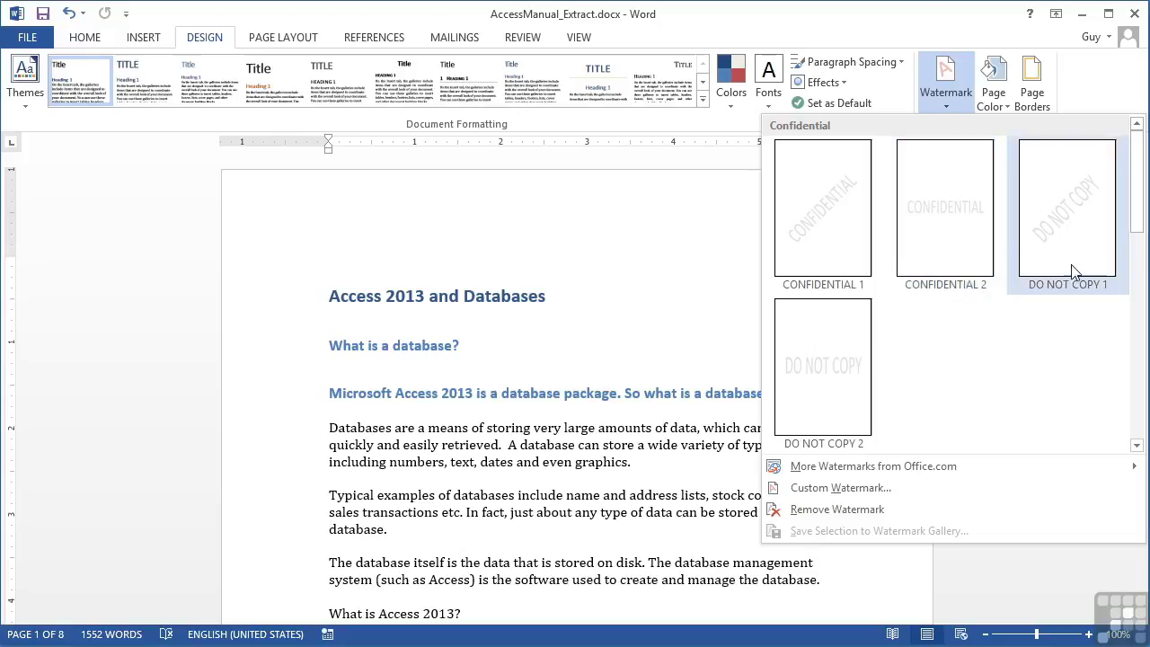
{"action": "left_click", "coordinate": [1137, 307]}
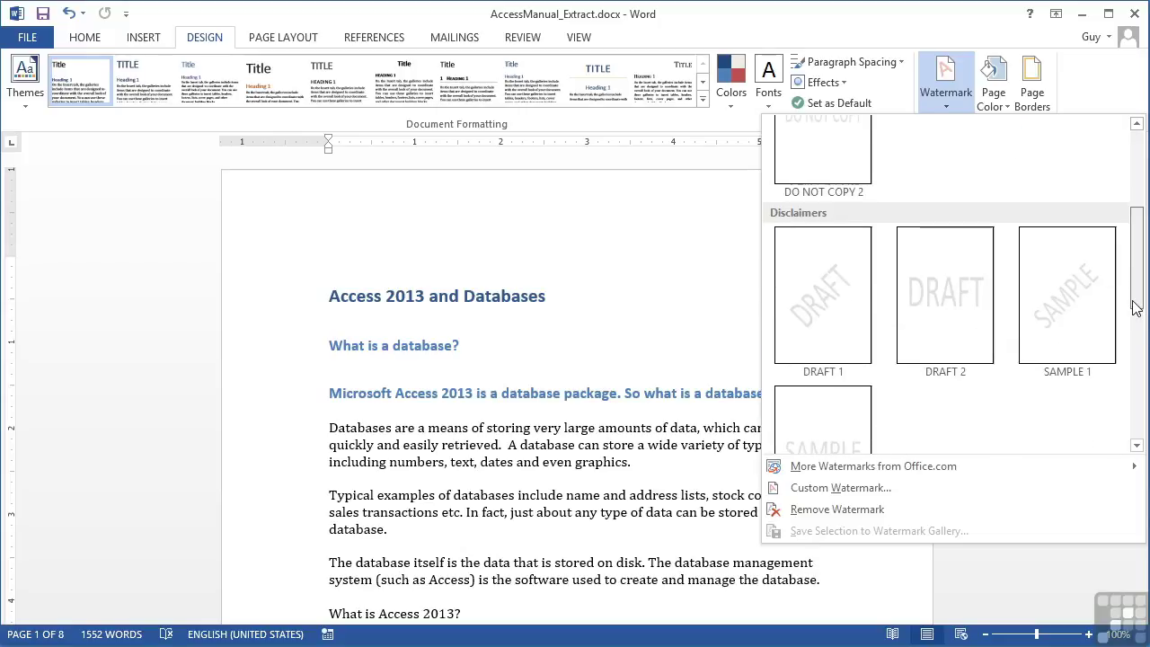
{"action": "mouse_move", "coordinate": [1136, 307]}
{"action": "left_mouse_down"}
{"action": "mouse_move", "coordinate": [1140, 447]}
{"action": "mouse_move", "coordinate": [1140, 310]}
{"action": "left_mouse_up"}
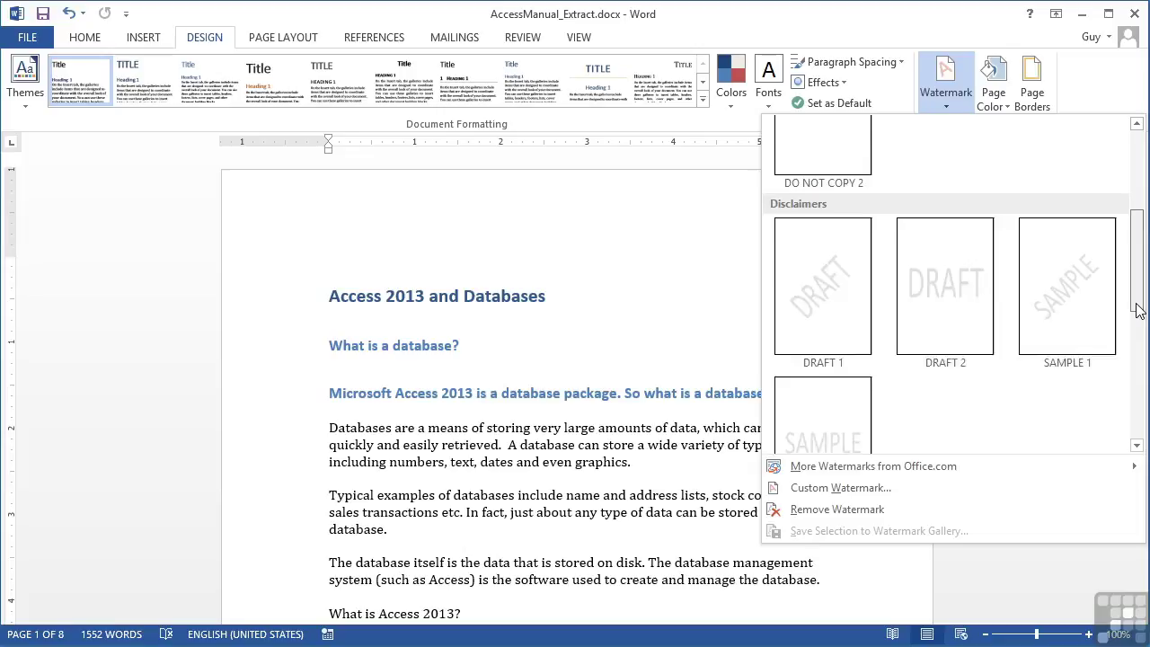
{"action": "left_click", "coordinate": [843, 304]}
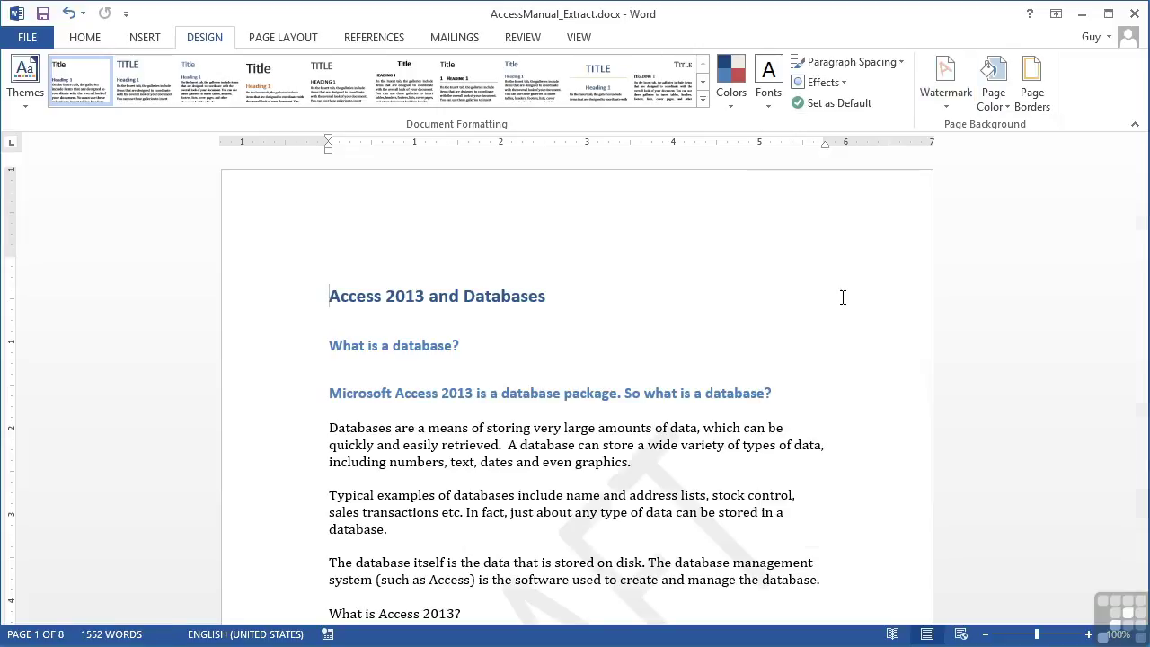
{"action": "scroll", "coordinate": [843, 297], "scroll_direction": "down", "scroll_amount": 1}
{"action": "scroll", "coordinate": [843, 298], "scroll_direction": "down", "scroll_amount": 6}
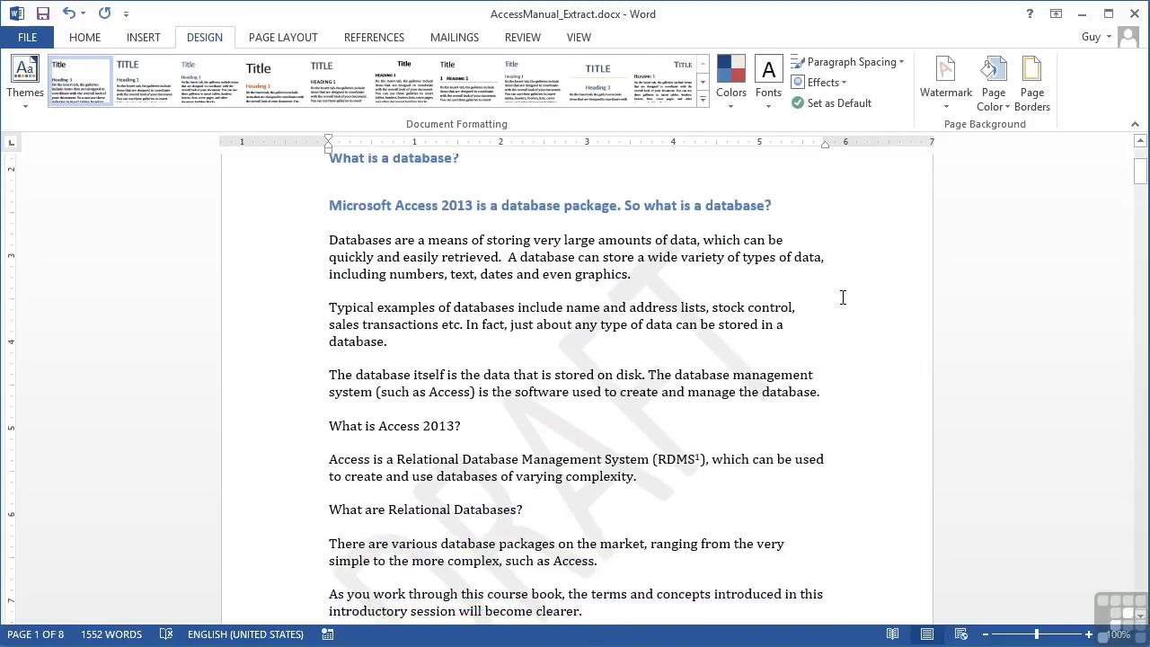
{"action": "scroll", "coordinate": [843, 298], "scroll_direction": "down", "scroll_amount": 12}
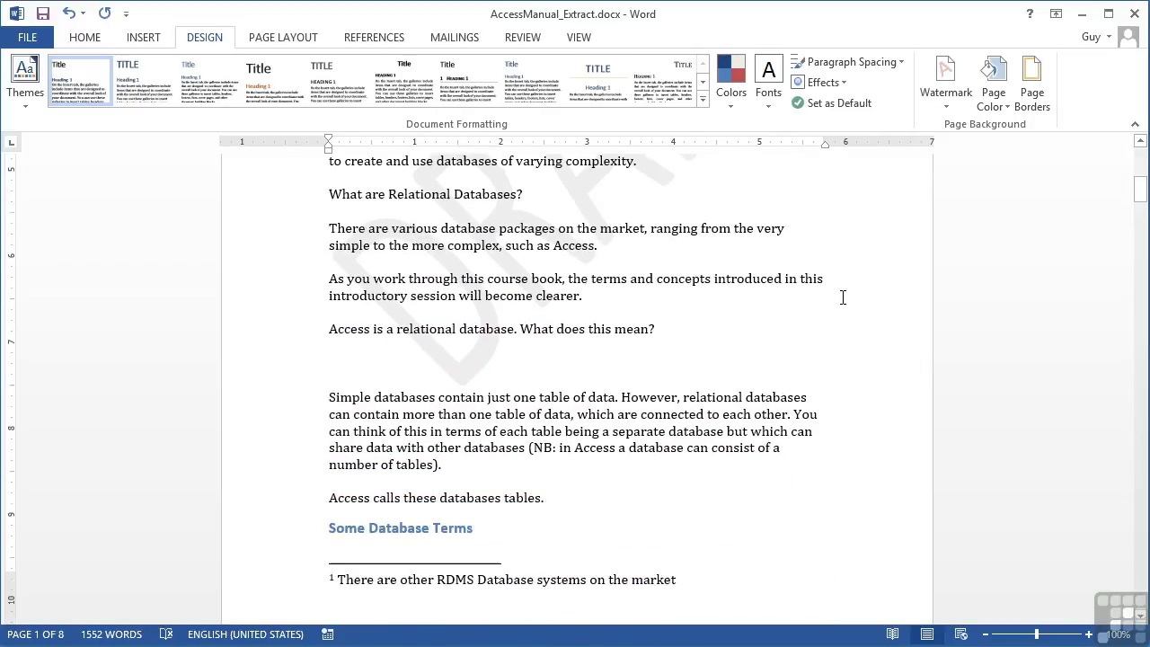
{"action": "scroll", "coordinate": [843, 297], "scroll_direction": "down", "scroll_amount": 11}
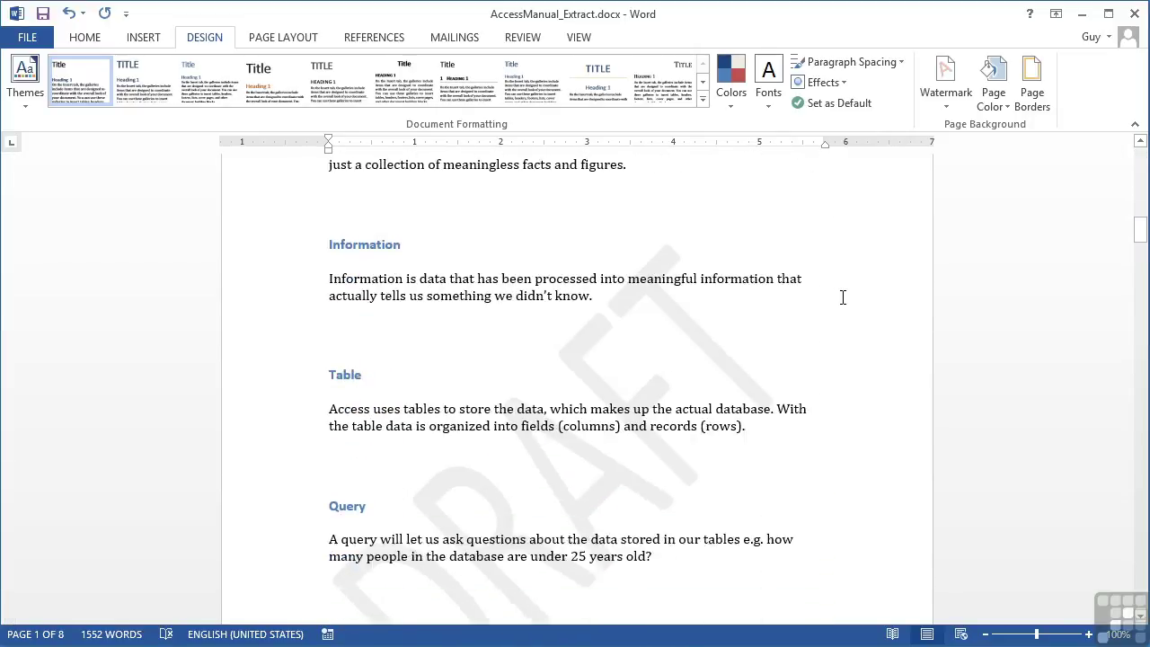
{"action": "scroll", "coordinate": [843, 298], "scroll_direction": "up", "scroll_amount": 4}
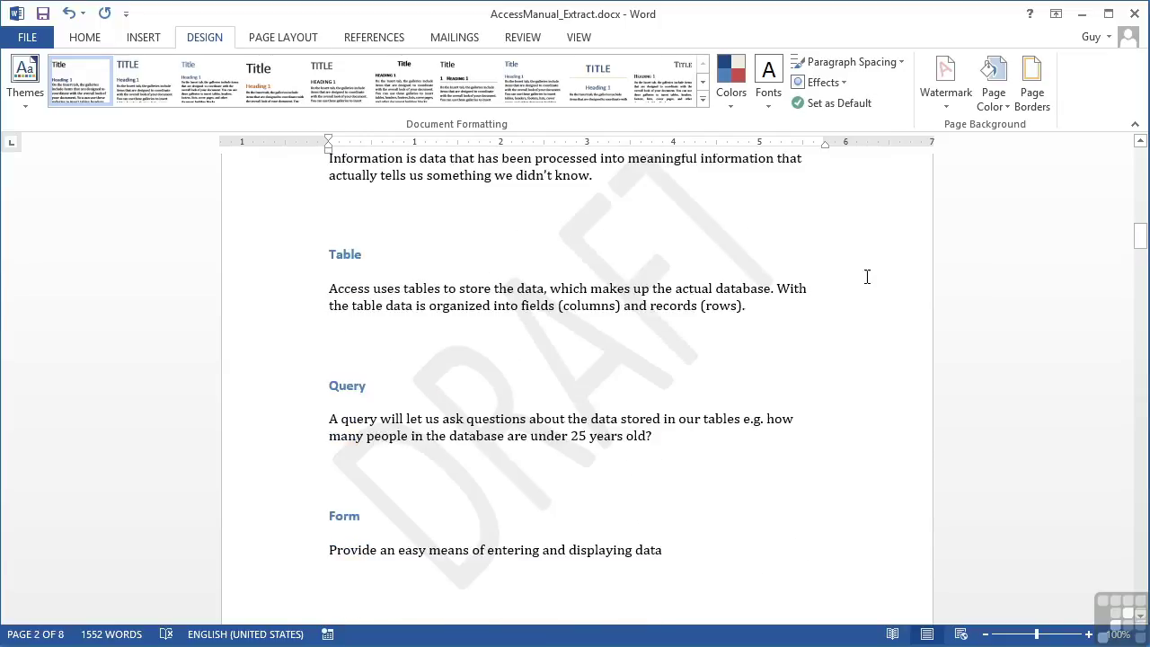
Customize the watermark by changing its text to TOP SECRET and apply it to the document.
{"action": "left_click", "coordinate": [948, 103]}
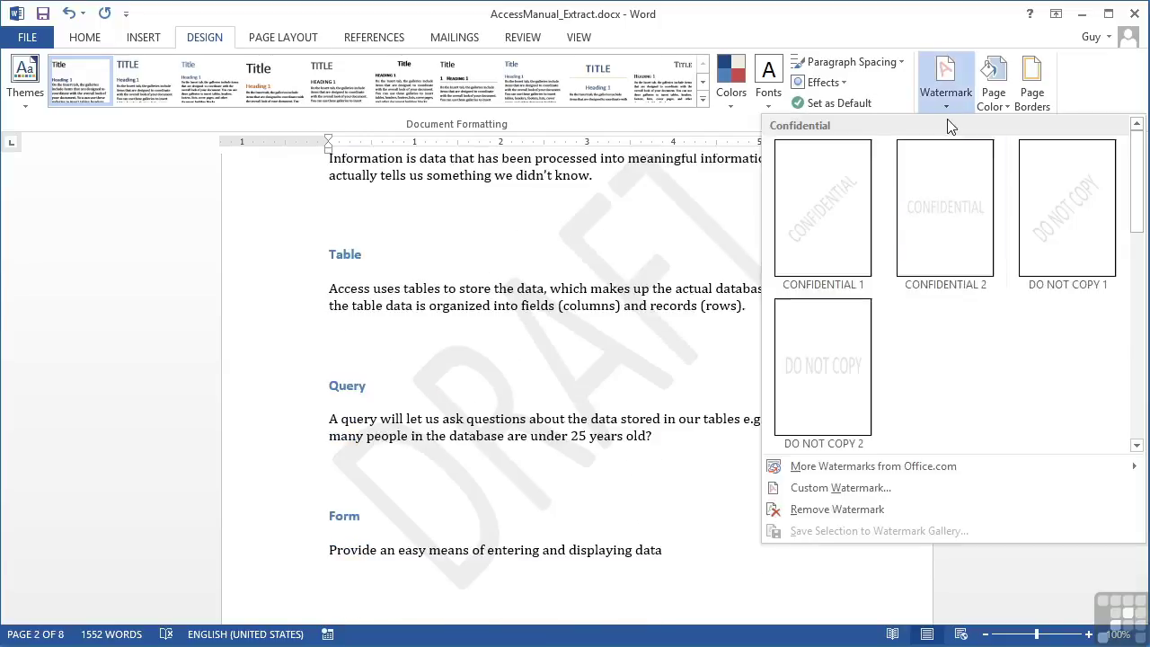
{"action": "left_click", "coordinate": [910, 496]}
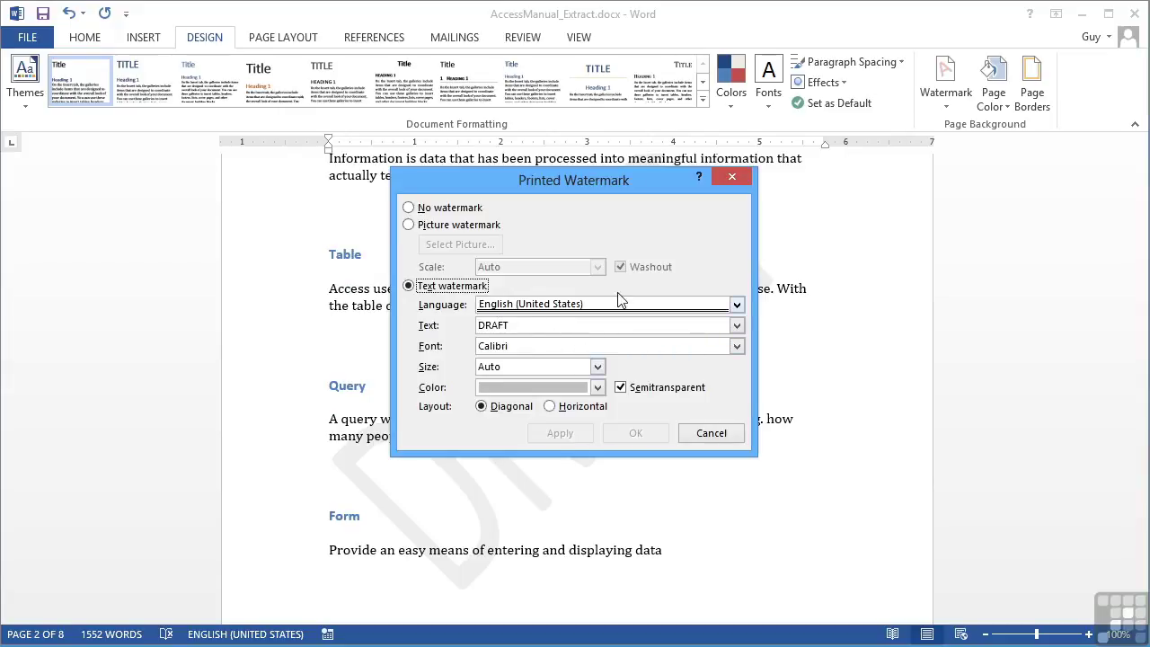
{"action": "left_click_drag", "start_coordinate": [574, 177], "coordinate": [843, 191]}
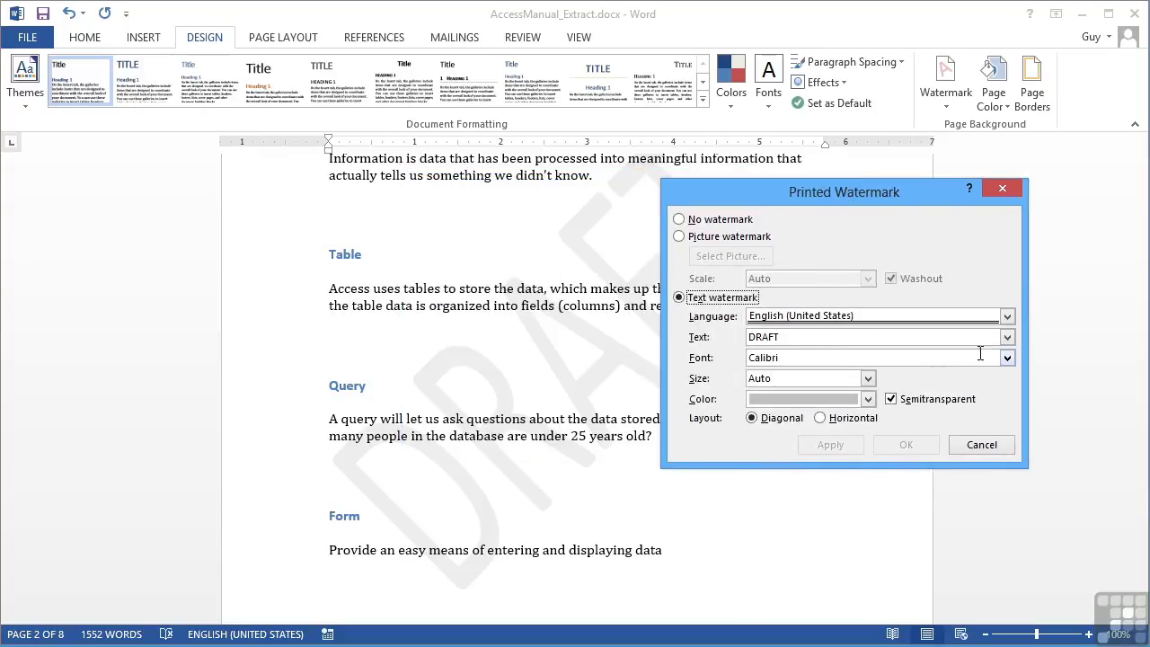
{"action": "left_click", "coordinate": [1008, 337]}
{"action": "left_click", "coordinate": [1007, 410]}
{"action": "left_click", "coordinate": [1007, 410]}
{"action": "left_click", "coordinate": [1007, 410]}
{"action": "left_click", "coordinate": [1007, 409]}
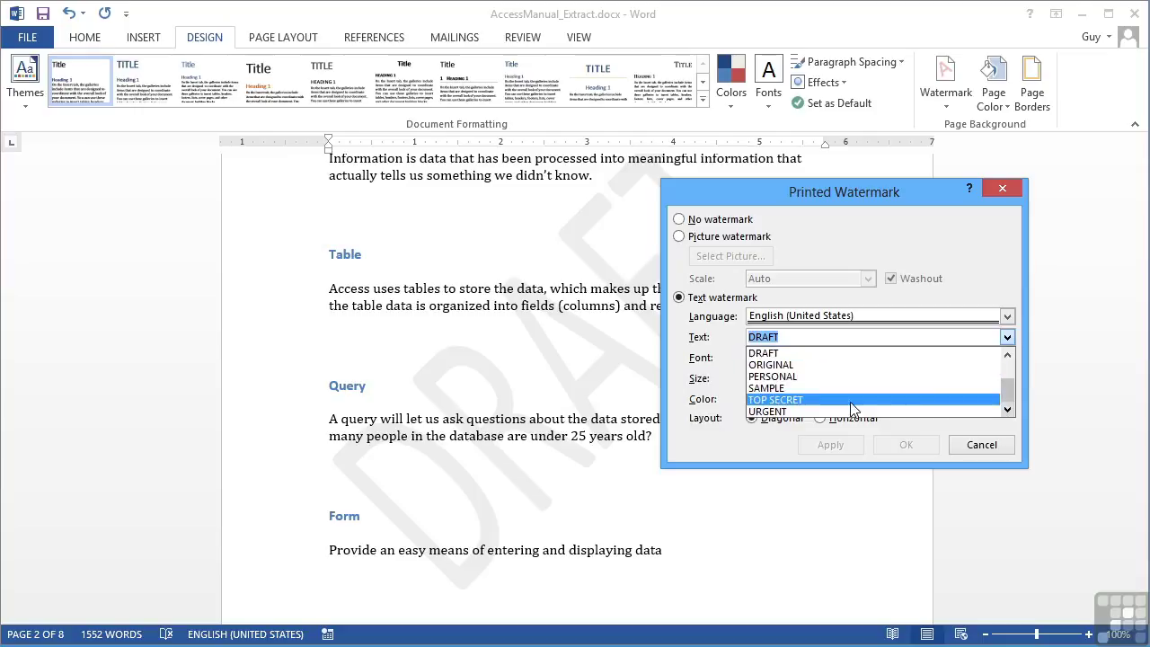
{"action": "left_click", "coordinate": [800, 400]}
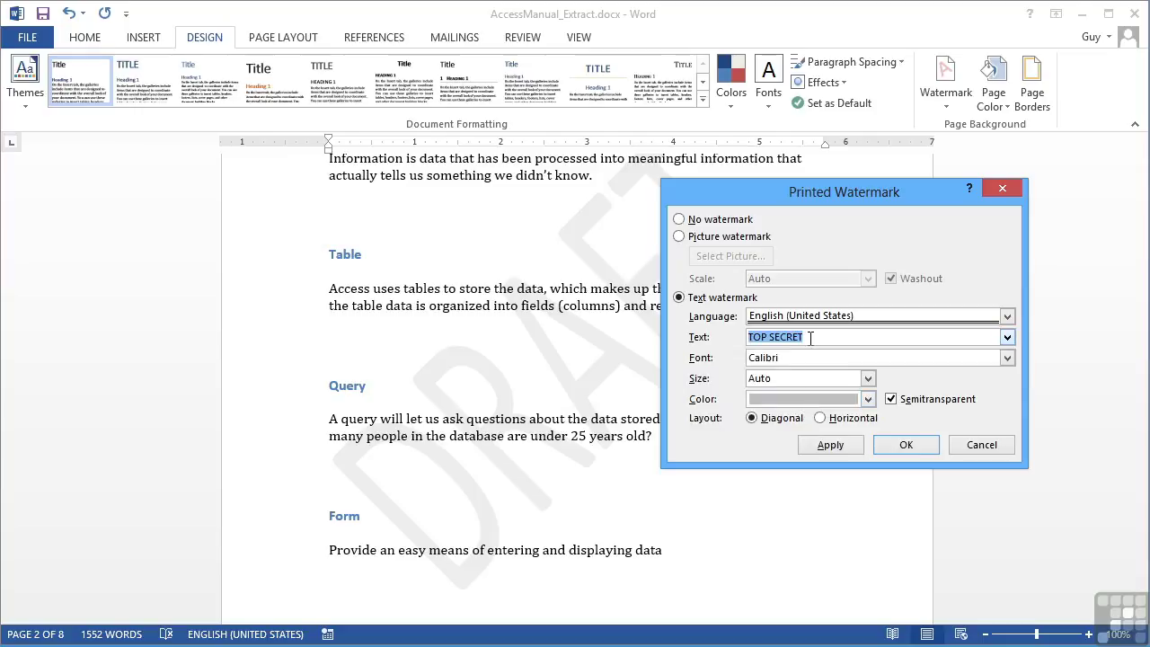
{"action": "left_click", "coordinate": [839, 446]}
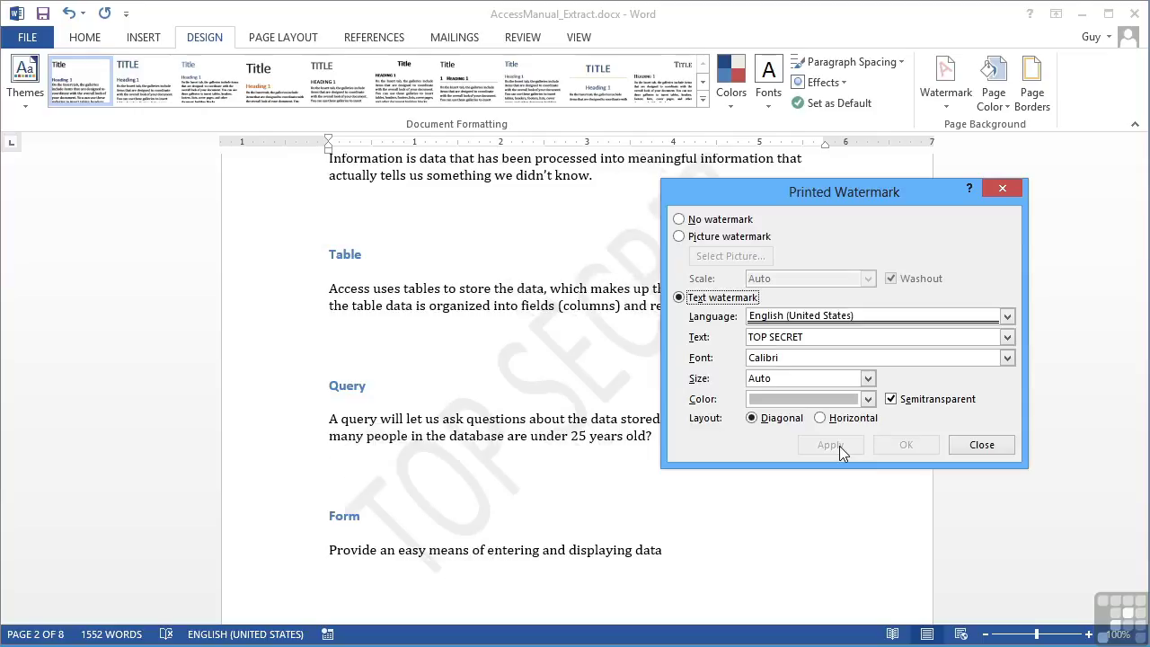
Set the TOP SECRET watermark's text size to 80 and apply it.
{"action": "left_click", "coordinate": [868, 379]}
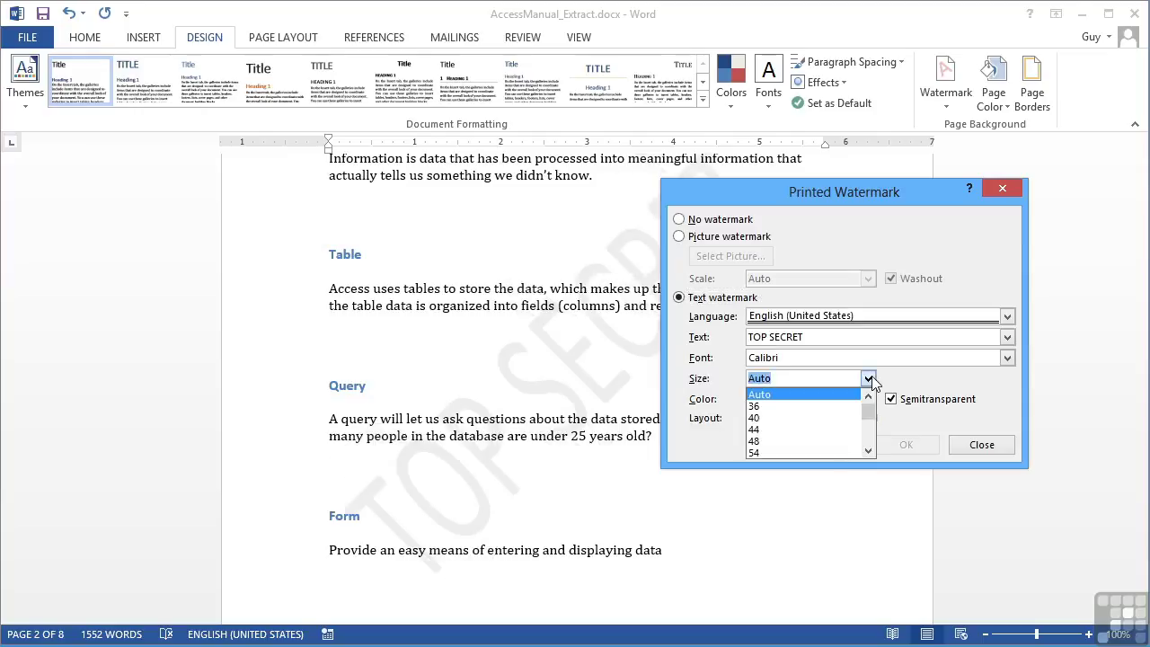
{"action": "left_click", "coordinate": [868, 450]}
{"action": "left_click", "coordinate": [868, 449]}
{"action": "left_click", "coordinate": [868, 449]}
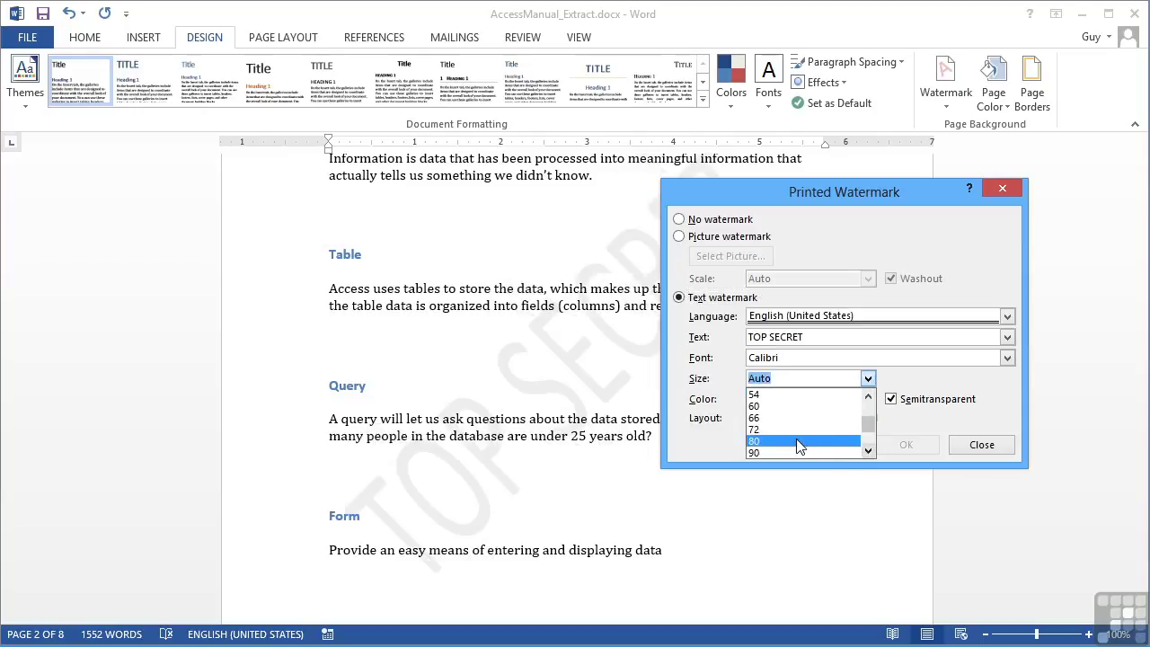
{"action": "left_click", "coordinate": [799, 440]}
{"action": "left_click", "coordinate": [832, 445]}
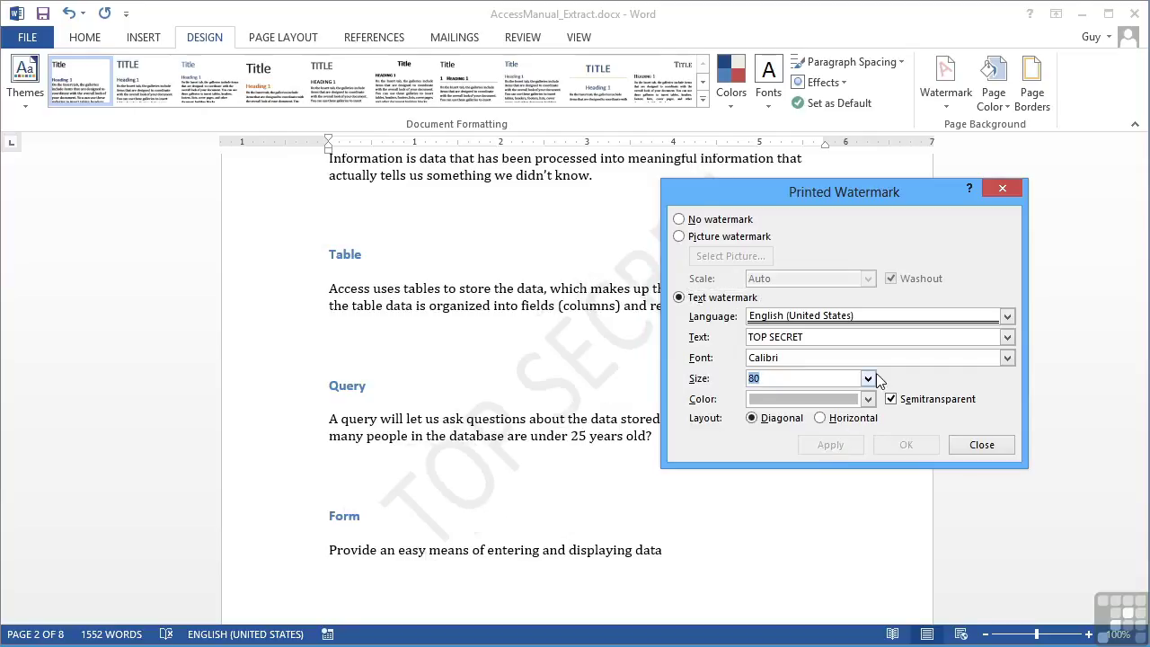
Enlarge the TOP SECRET watermark's text to size 144 and apply it.
{"action": "left_click", "coordinate": [868, 378]}
{"action": "left_click", "coordinate": [868, 450]}
{"action": "left_click", "coordinate": [868, 450]}
{"action": "left_click", "coordinate": [843, 448]}
{"action": "left_click", "coordinate": [844, 449]}
{"action": "left_click", "coordinate": [868, 379]}
{"action": "left_click", "coordinate": [868, 450]}
{"action": "left_click", "coordinate": [868, 451]}
{"action": "left_click", "coordinate": [853, 452]}
{"action": "left_click", "coordinate": [846, 446]}
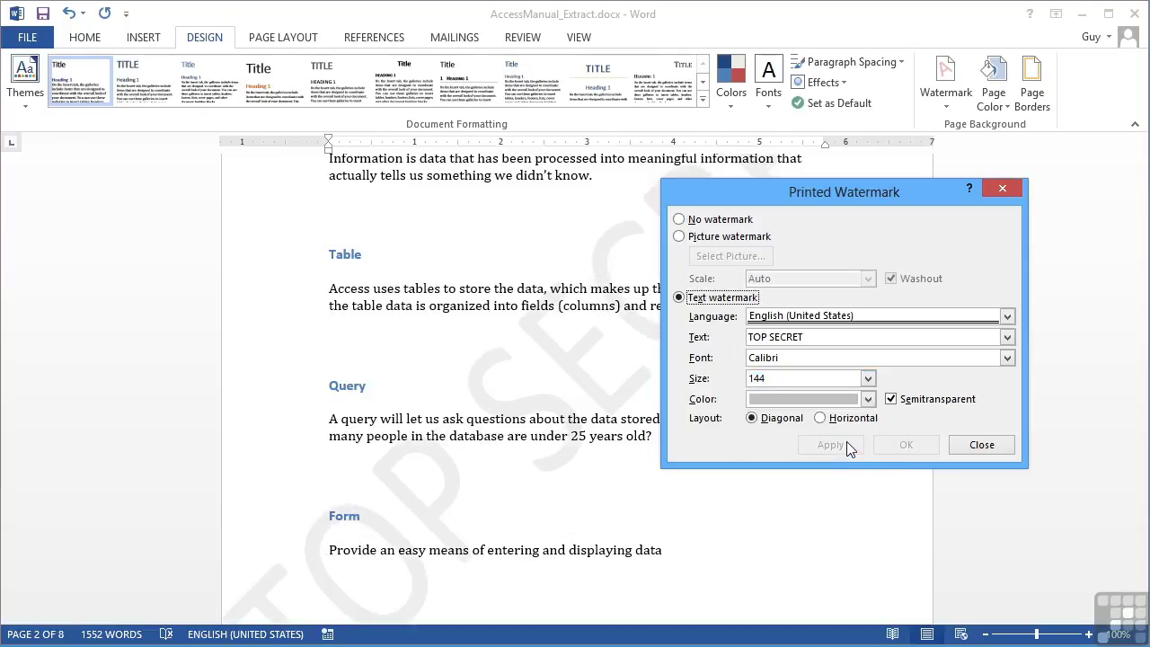
Set the watermark text color to a light orange theme shade and apply it.
{"action": "left_click", "coordinate": [868, 400]}
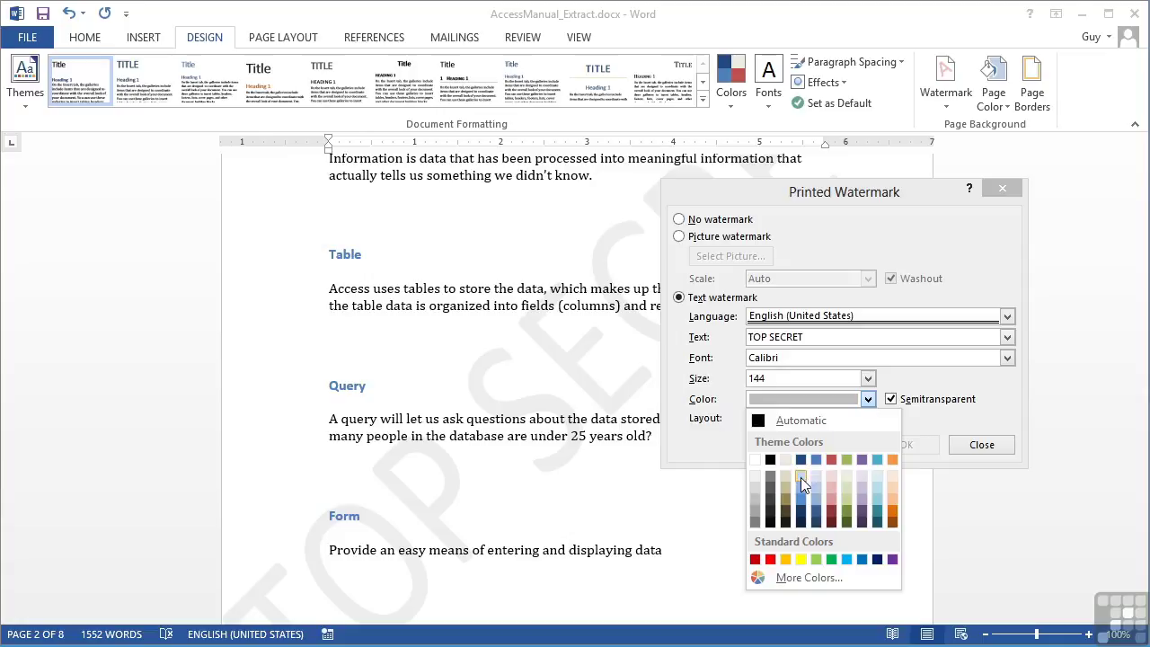
{"action": "left_click", "coordinate": [895, 488]}
{"action": "left_click", "coordinate": [835, 445]}
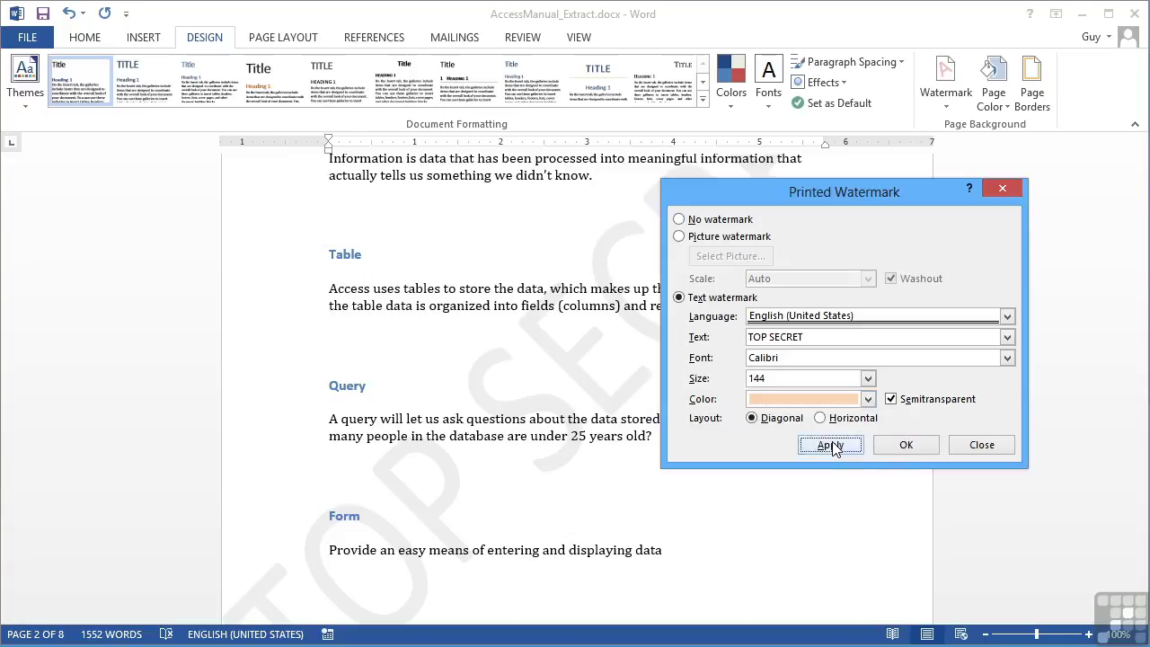
Try the horizontal layout for the watermark, restore the diagonal layout and close the watermark settings.
{"action": "left_click", "coordinate": [820, 419]}
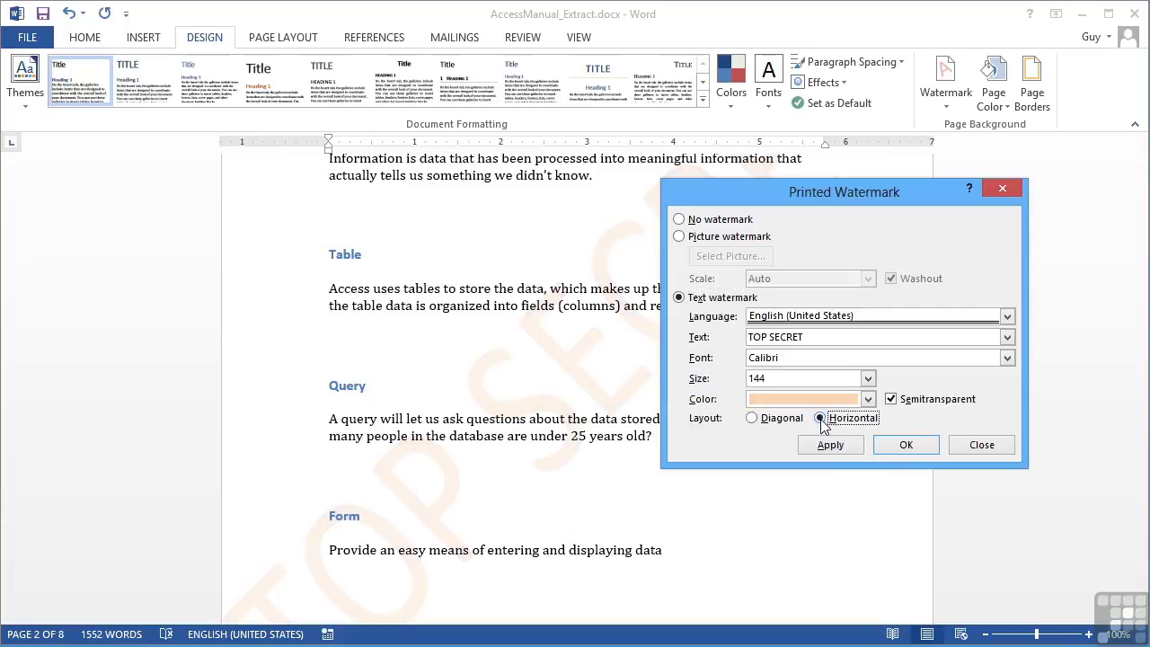
{"action": "left_click", "coordinate": [830, 440]}
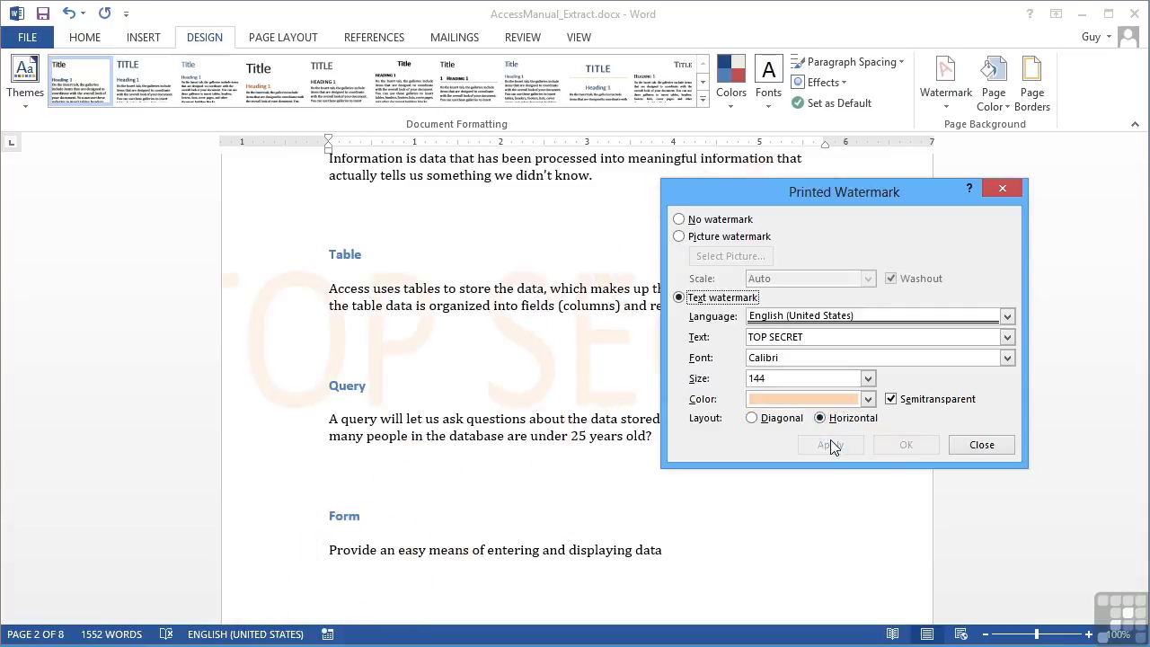
{"action": "left_click", "coordinate": [752, 419]}
{"action": "left_click", "coordinate": [833, 447]}
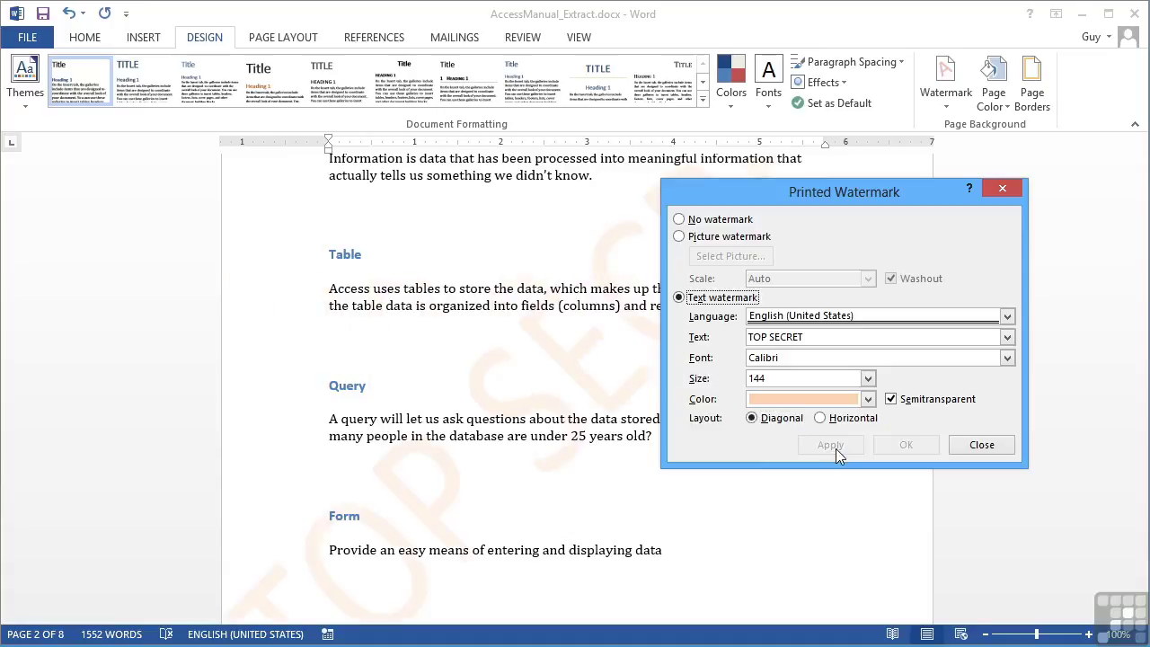
{"action": "left_click", "coordinate": [982, 445]}
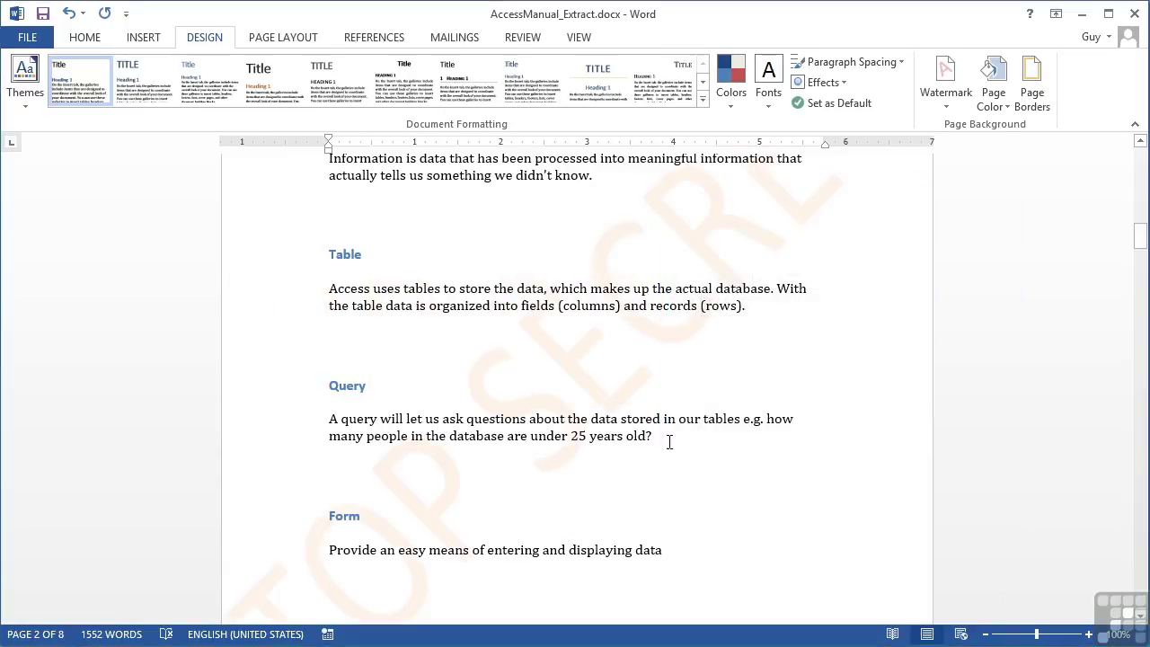
Switch the custom watermark to a picture watermark and open its picture selection.
{"action": "scroll", "coordinate": [667, 441], "scroll_direction": "down", "scroll_amount": 4}
{"action": "scroll", "coordinate": [667, 442], "scroll_direction": "up", "scroll_amount": 4}
{"action": "scroll", "coordinate": [667, 441], "scroll_direction": "up", "scroll_amount": 5}
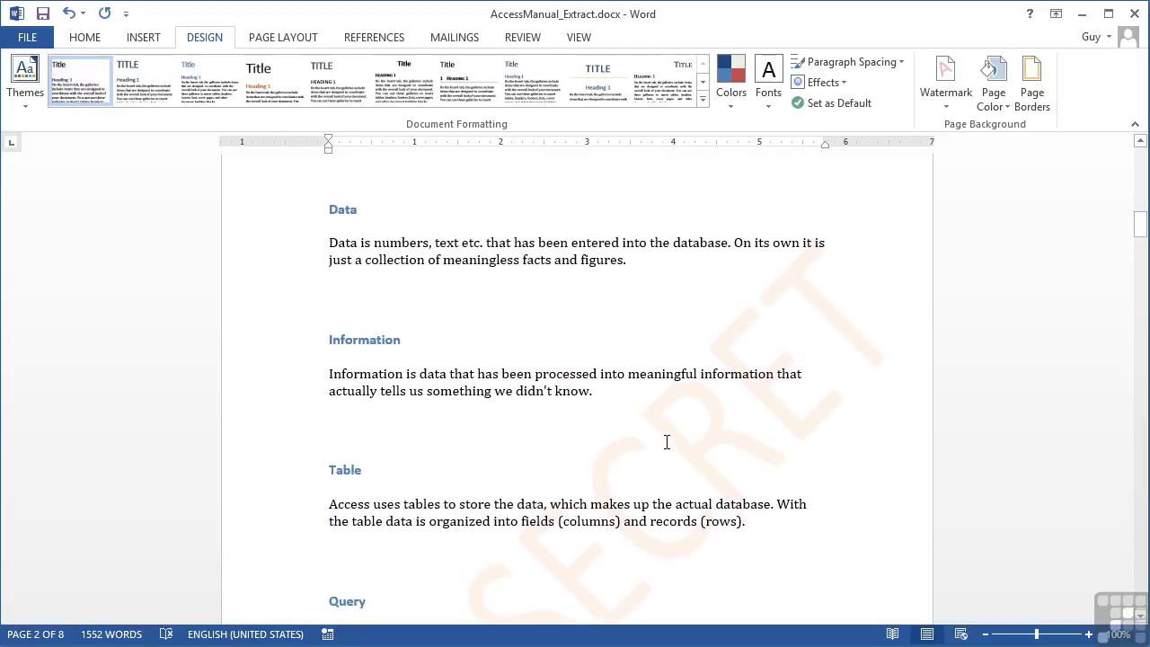
{"action": "scroll", "coordinate": [667, 441], "scroll_direction": "up", "scroll_amount": 10}
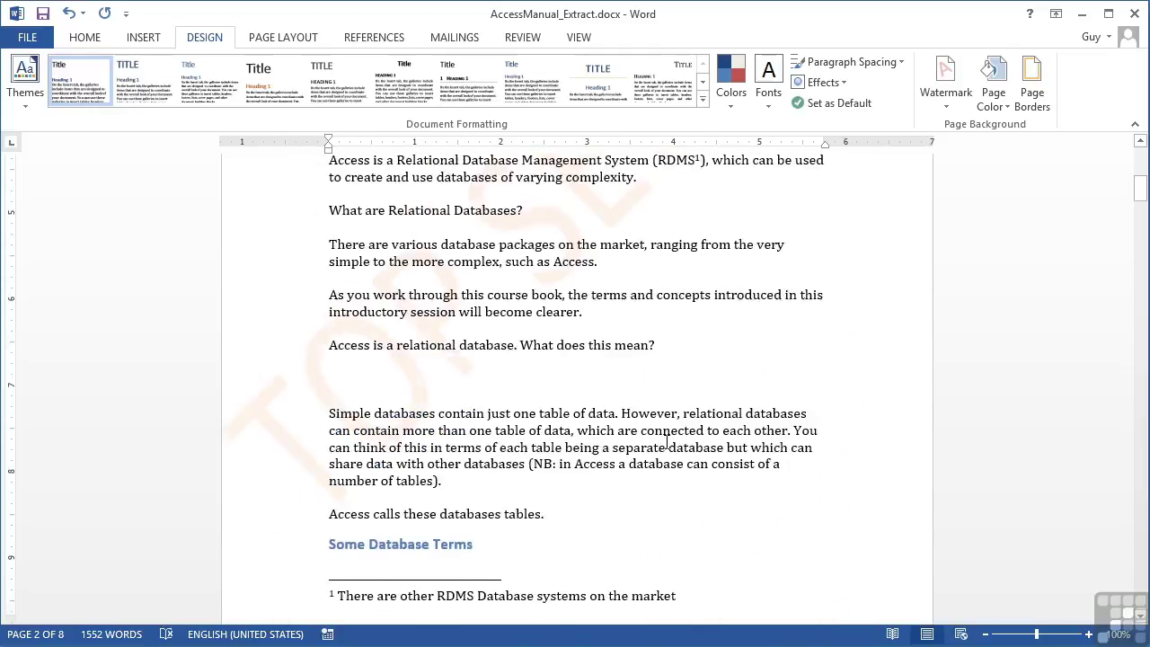
{"action": "scroll", "coordinate": [666, 441], "scroll_direction": "up", "scroll_amount": 5}
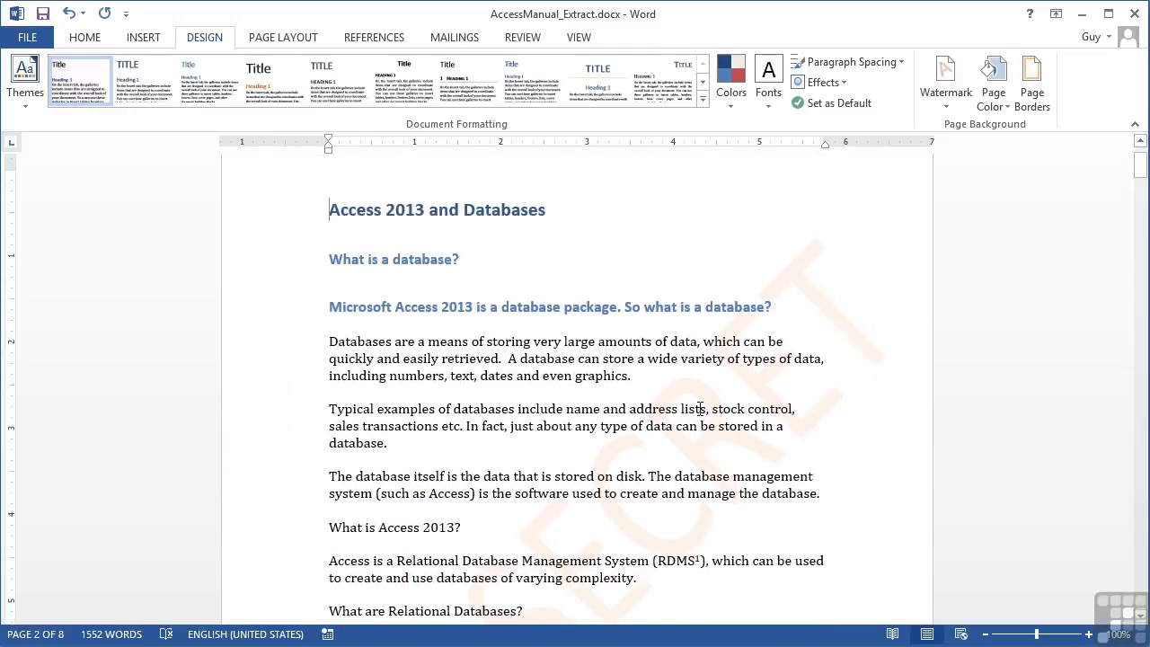
{"action": "left_click", "coordinate": [949, 109]}
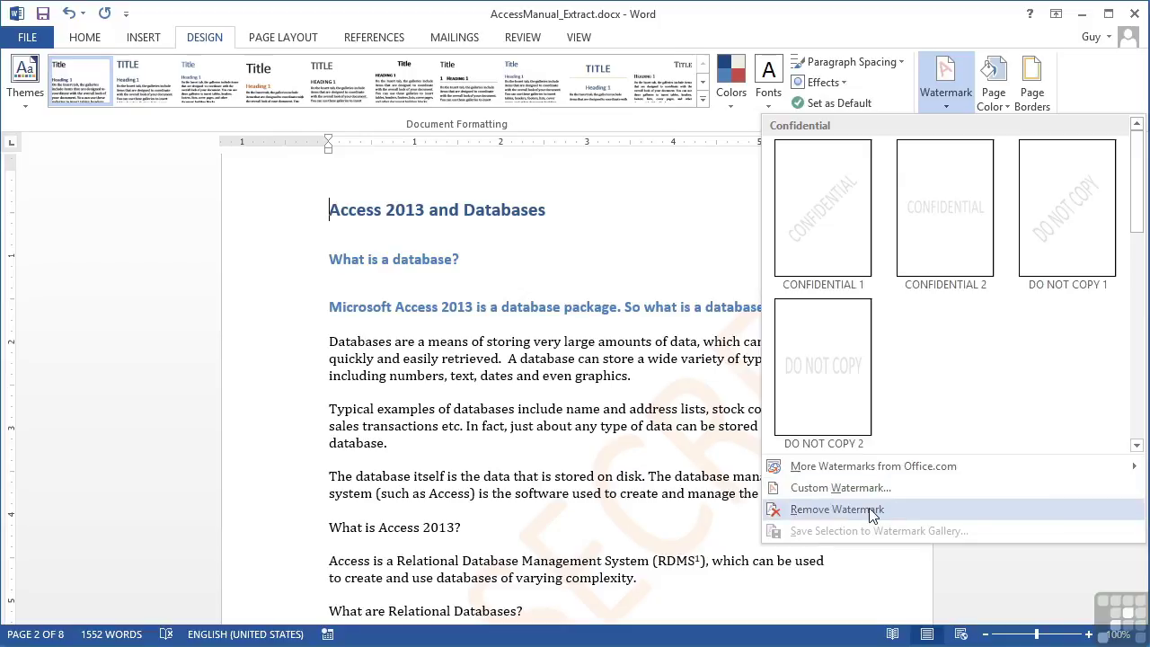
{"action": "left_click", "coordinate": [917, 490]}
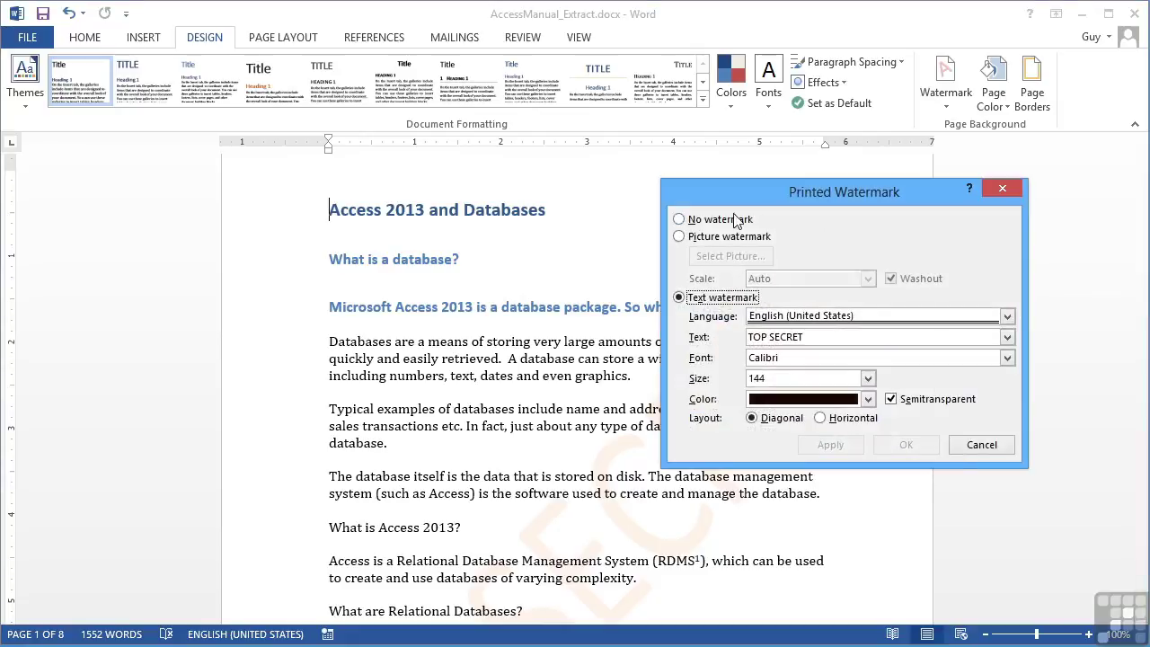
{"action": "left_click", "coordinate": [701, 239]}
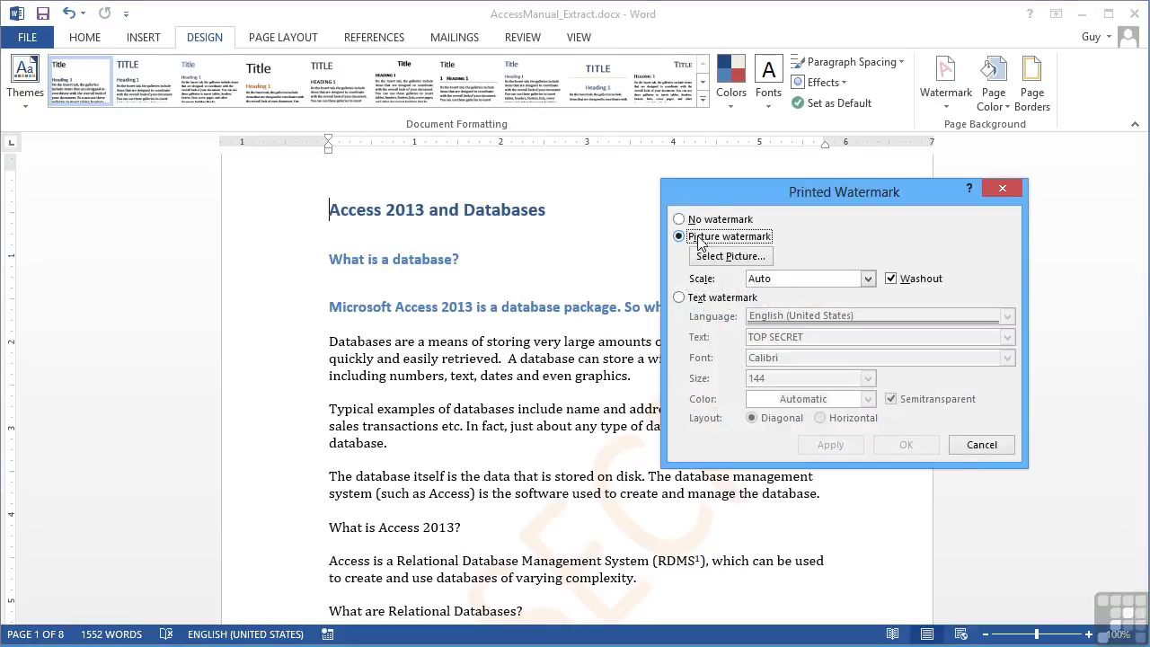
{"action": "left_click", "coordinate": [728, 259]}
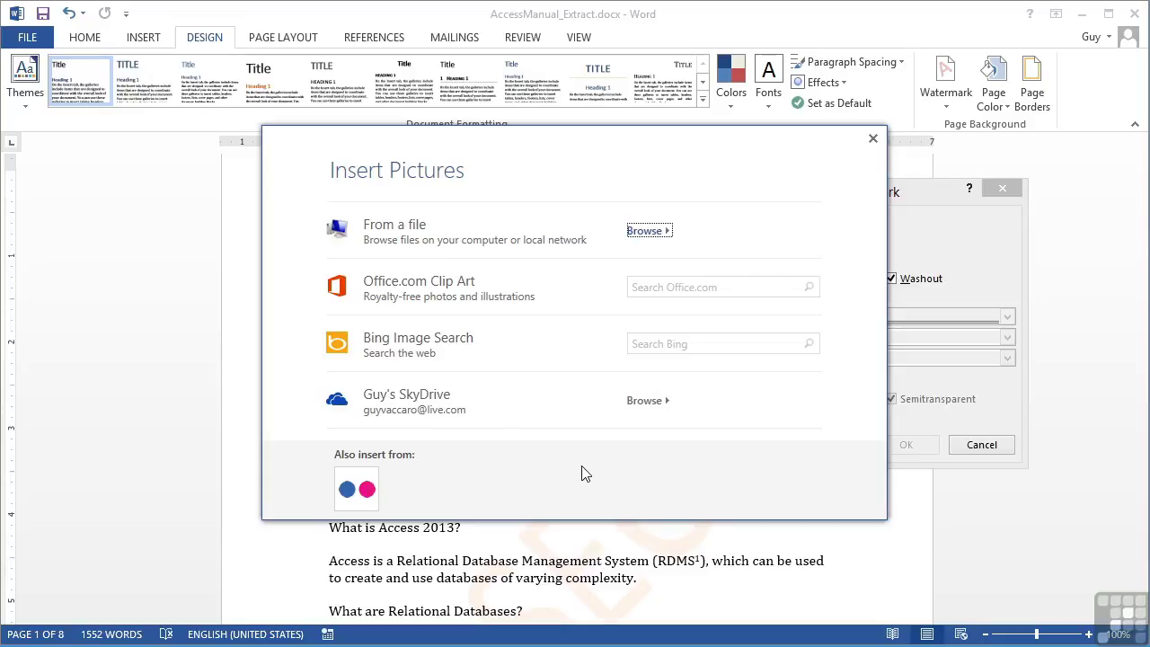
Search Office.com Clip Art for "data" and insert the red pie chart image as the watermark picture.
{"action": "left_click", "coordinate": [660, 289]}
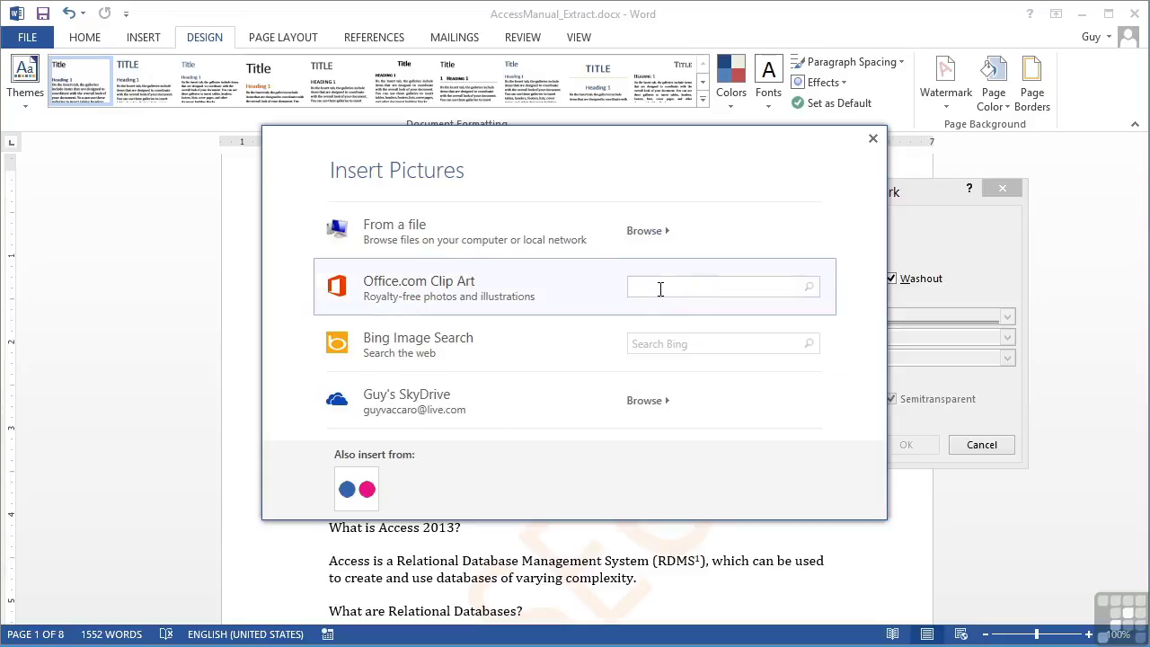
{"action": "type", "text": "data"}
{"action": "left_click", "coordinate": [810, 289]}
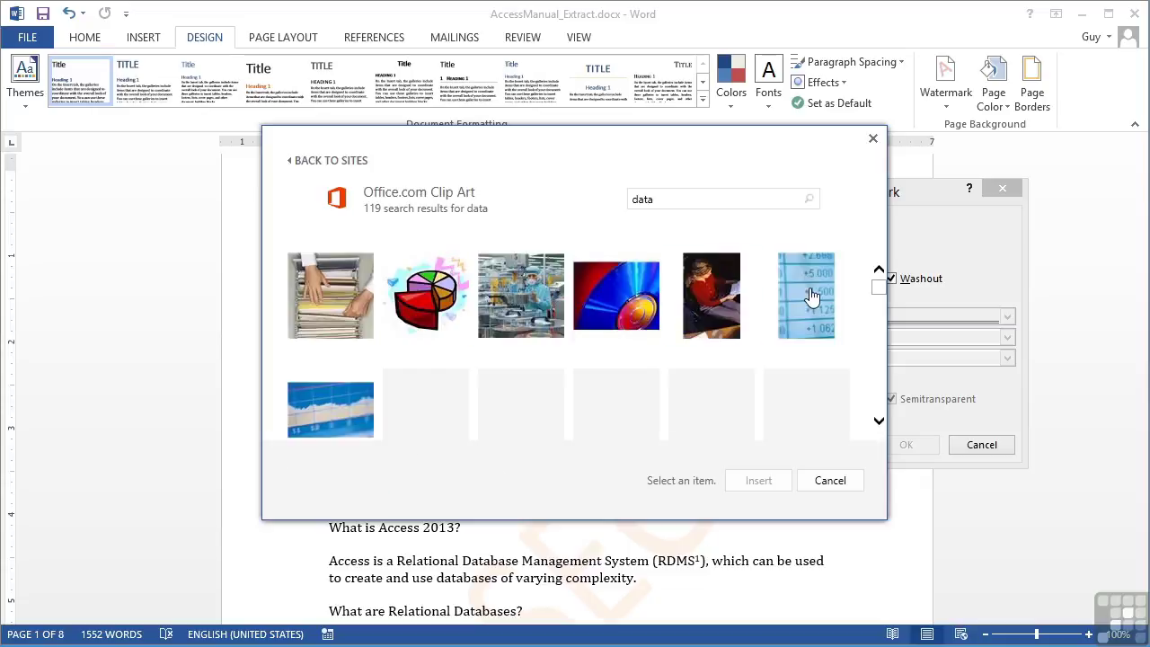
{"action": "left_click", "coordinate": [429, 308]}
{"action": "left_click", "coordinate": [758, 482]}
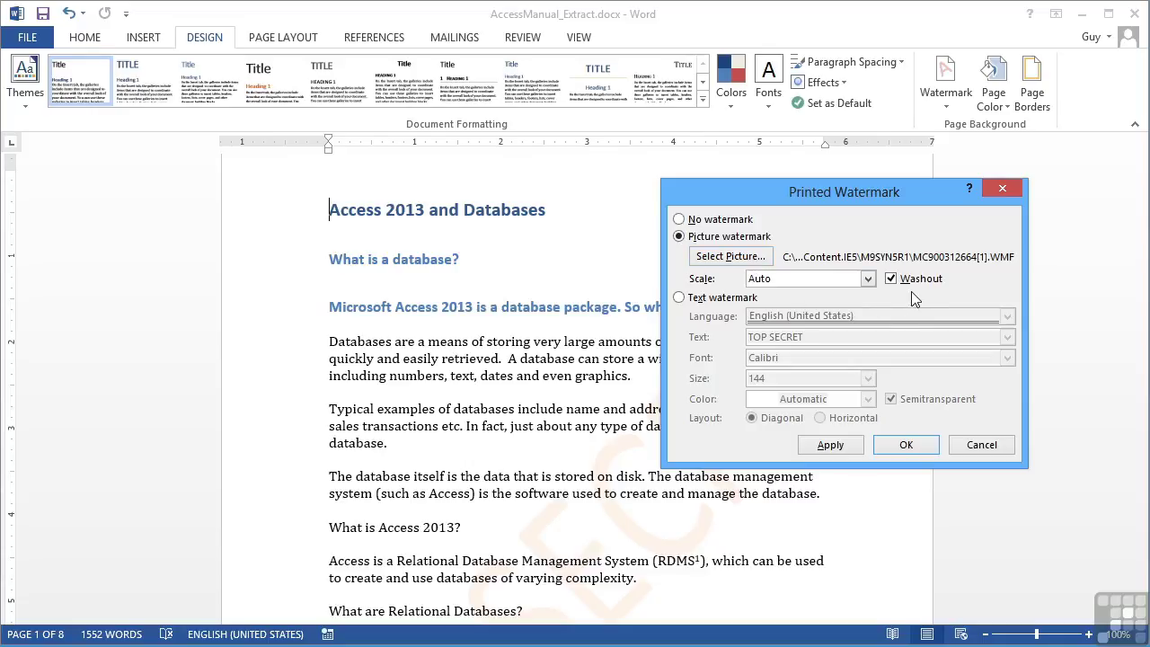
Apply the pie chart picture watermark at automatic scale, and then at 200% scale.
{"action": "left_click", "coordinate": [849, 449]}
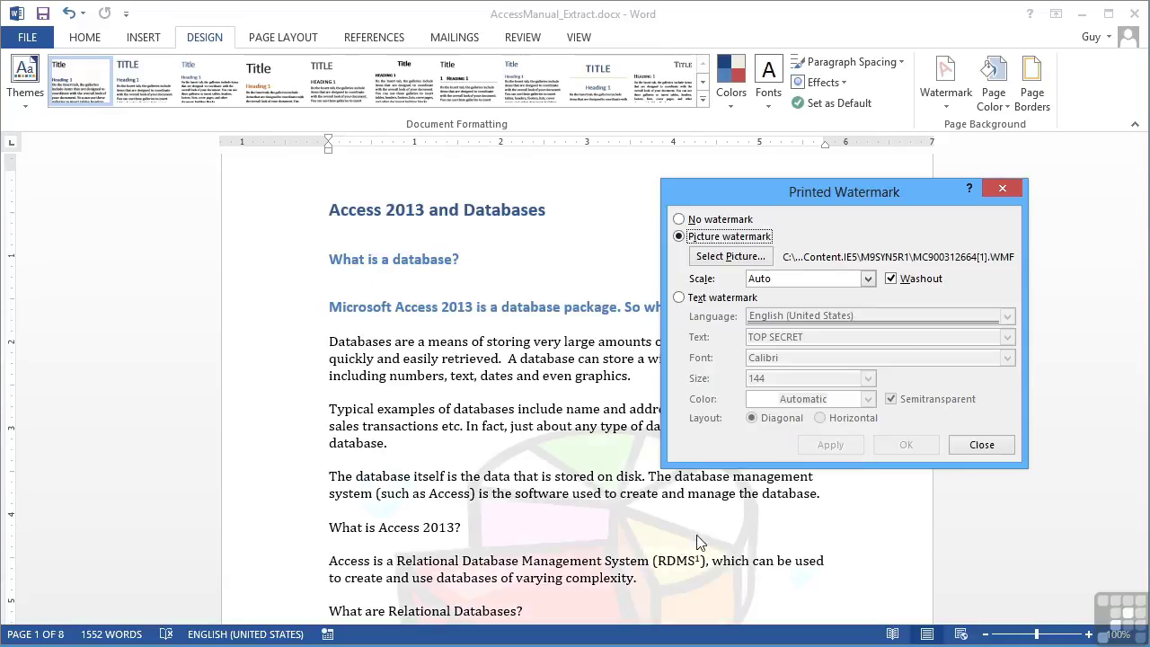
{"action": "left_click", "coordinate": [869, 279]}
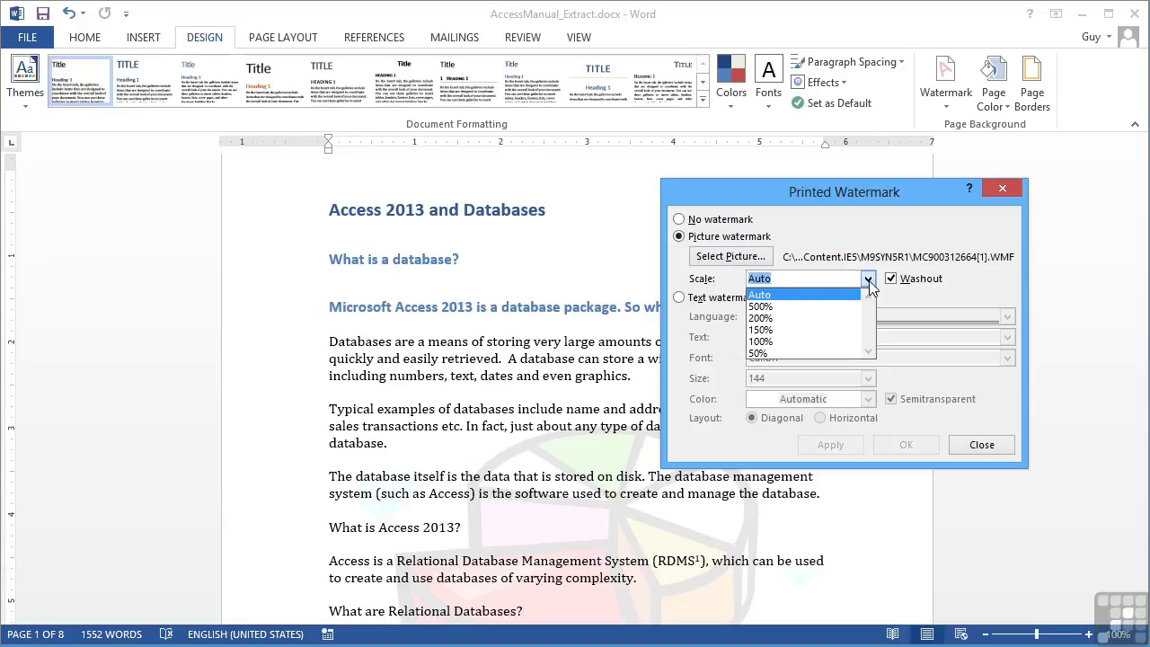
{"action": "left_click", "coordinate": [802, 327]}
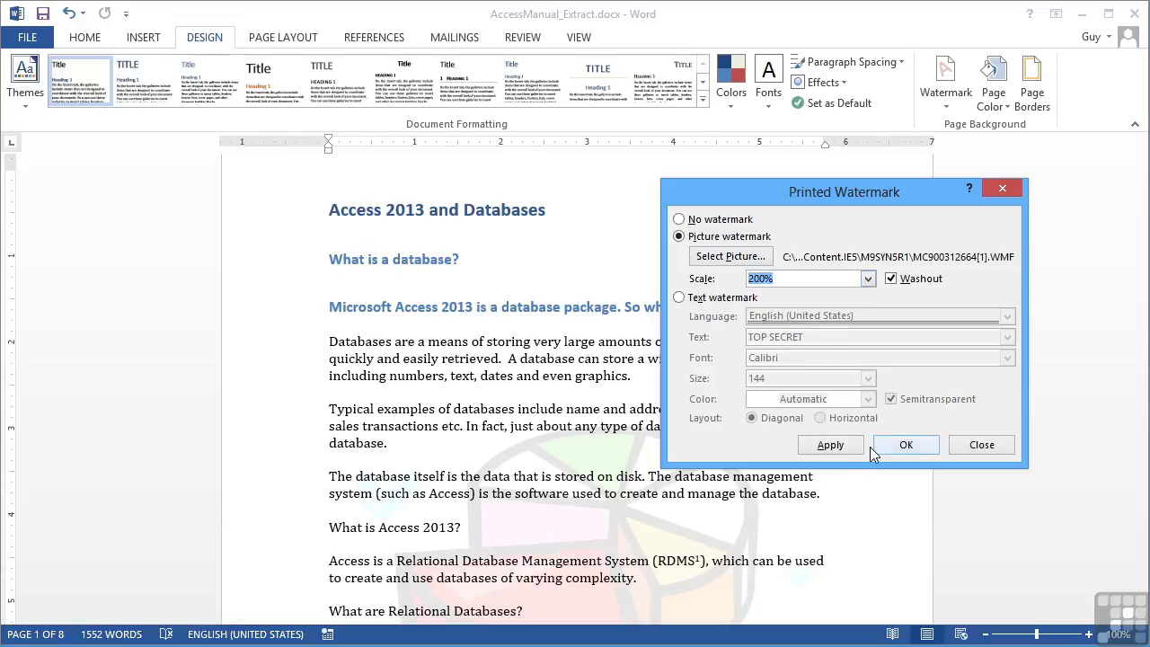
{"action": "left_click", "coordinate": [832, 446]}
Set the picture watermark's scale to 500%, apply it and close the watermark settings.
{"action": "left_click", "coordinate": [867, 279]}
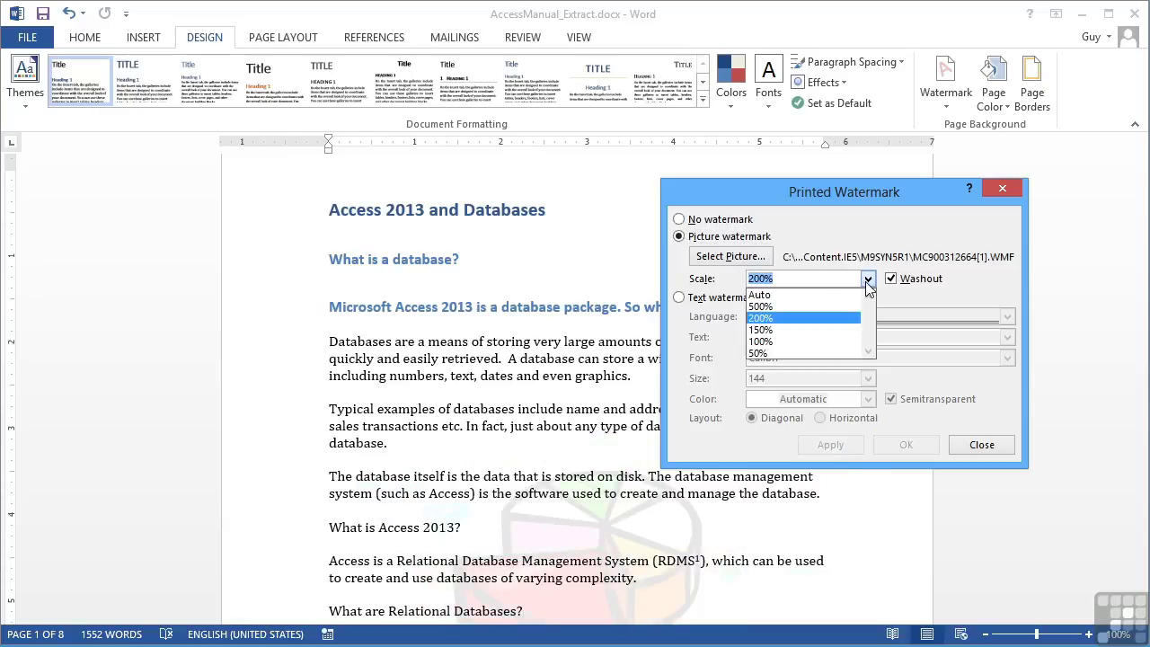
{"action": "left_click", "coordinate": [796, 310]}
{"action": "left_click", "coordinate": [838, 448]}
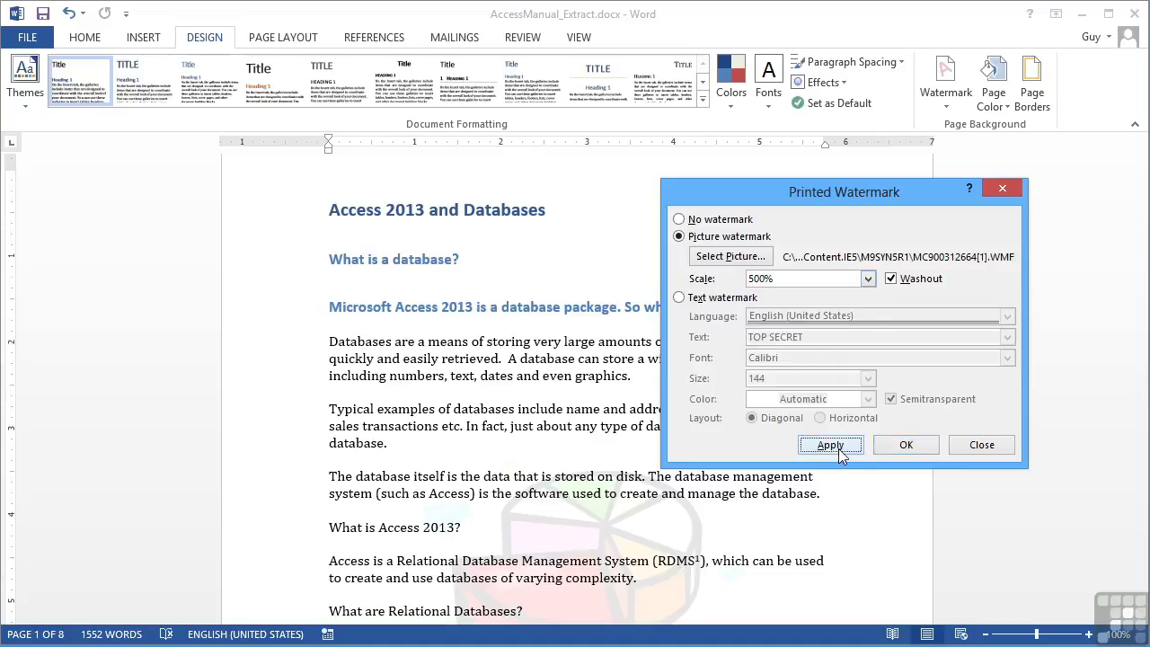
{"action": "left_click", "coordinate": [982, 445]}
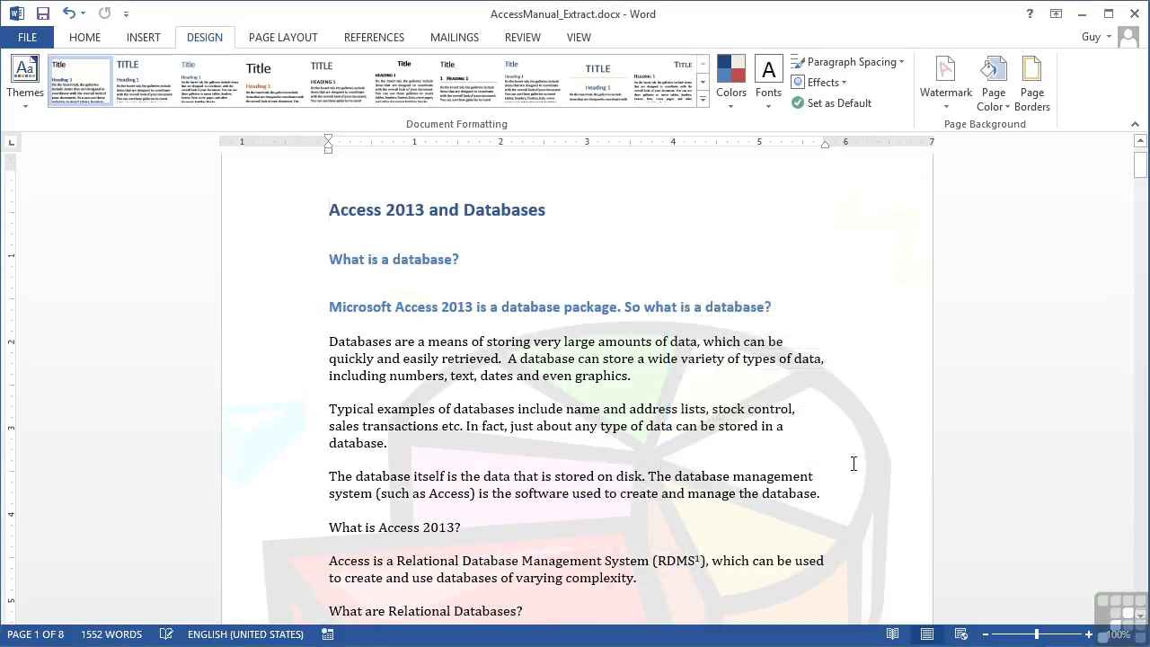
Examine how the enlarged picture watermark appears across the first and second pages of the document.
{"action": "scroll", "coordinate": [854, 464], "scroll_direction": "down", "scroll_amount": 3}
{"action": "scroll", "coordinate": [854, 464], "scroll_direction": "down", "scroll_amount": 20}
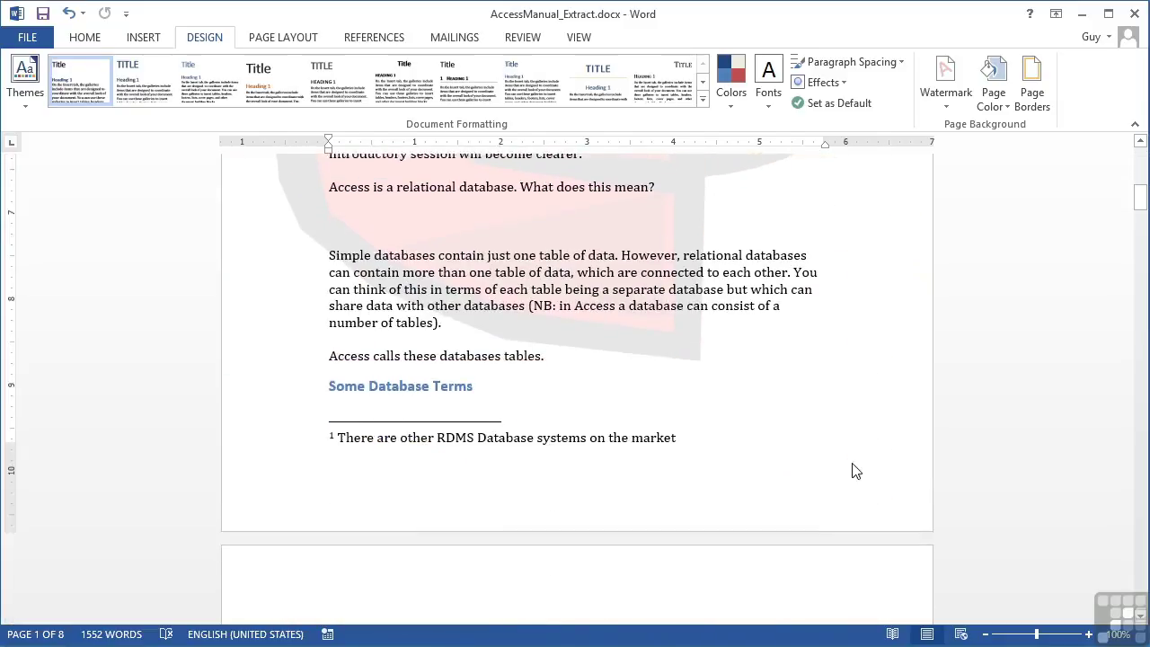
{"action": "scroll", "coordinate": [854, 463], "scroll_direction": "down", "scroll_amount": 7}
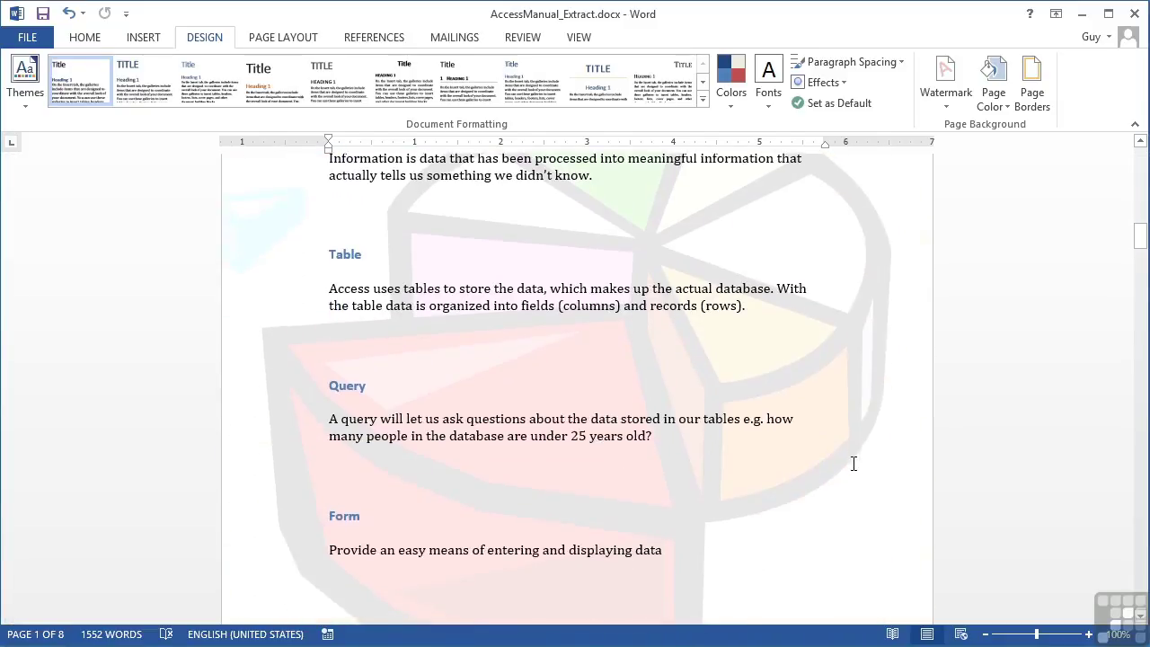
{"action": "scroll", "coordinate": [853, 464], "scroll_direction": "up", "scroll_amount": 7}
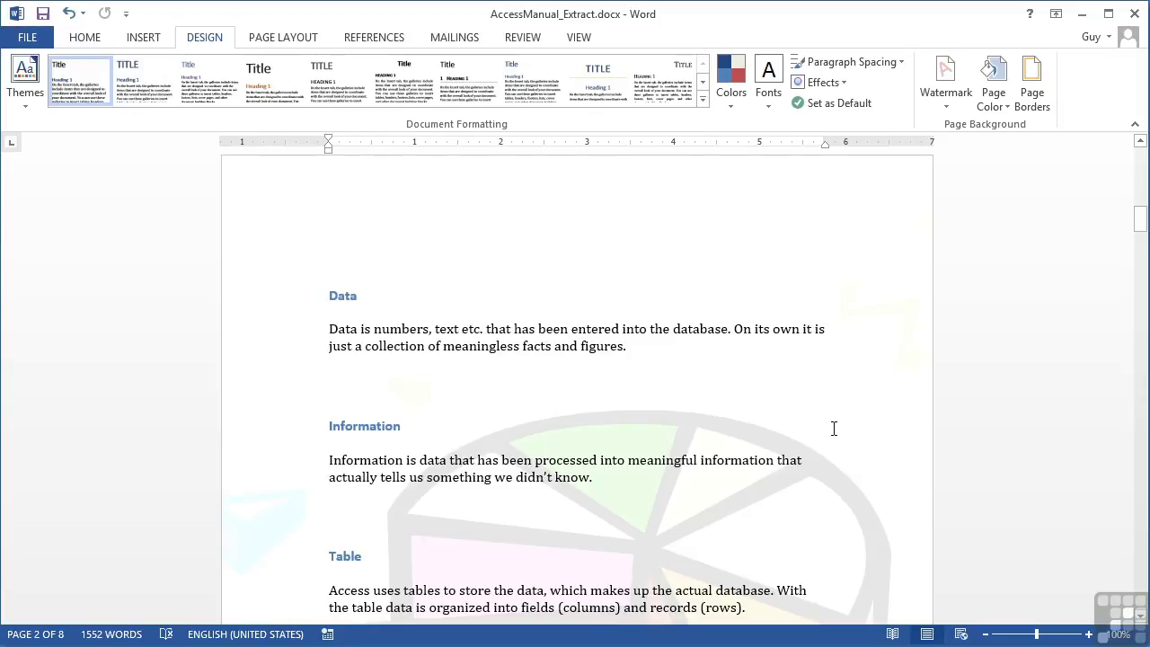
Browse the built-in watermark gallery to its Urgent designs and review the custom watermark options without applying changes.
{"action": "left_click", "coordinate": [945, 108]}
{"action": "left_click_drag", "start_coordinate": [1137, 218], "coordinate": [1131, 430]}
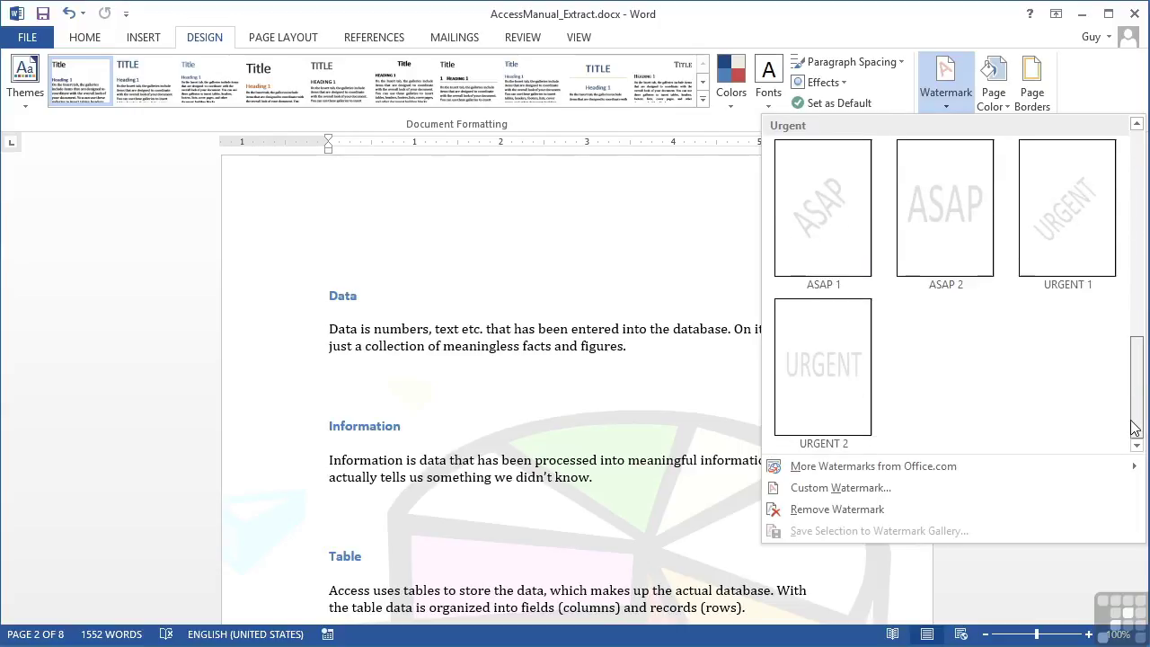
{"action": "left_click", "coordinate": [861, 490]}
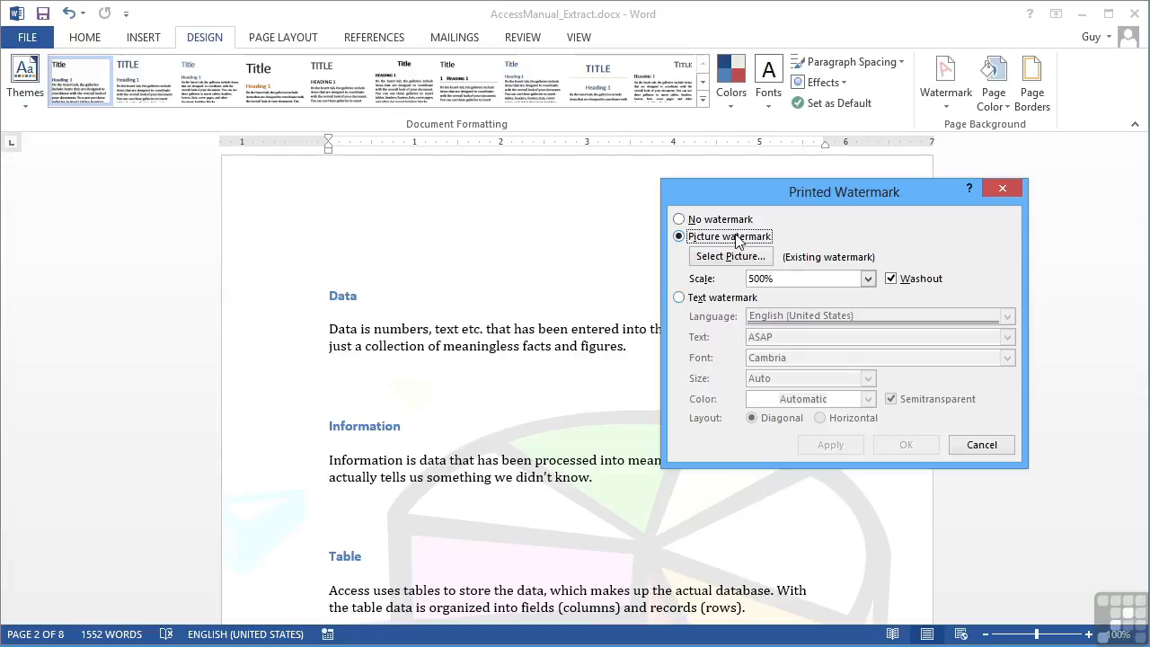
{"action": "left_click", "coordinate": [992, 442]}
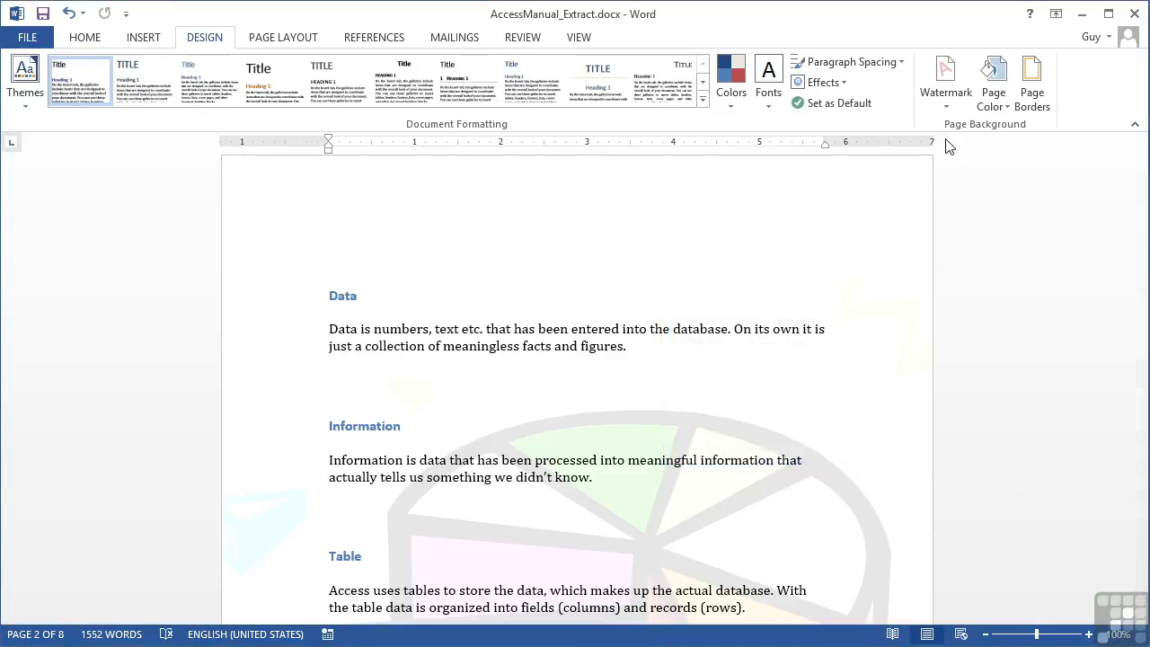
Remove the picture watermark from the document.
{"action": "left_click", "coordinate": [946, 107]}
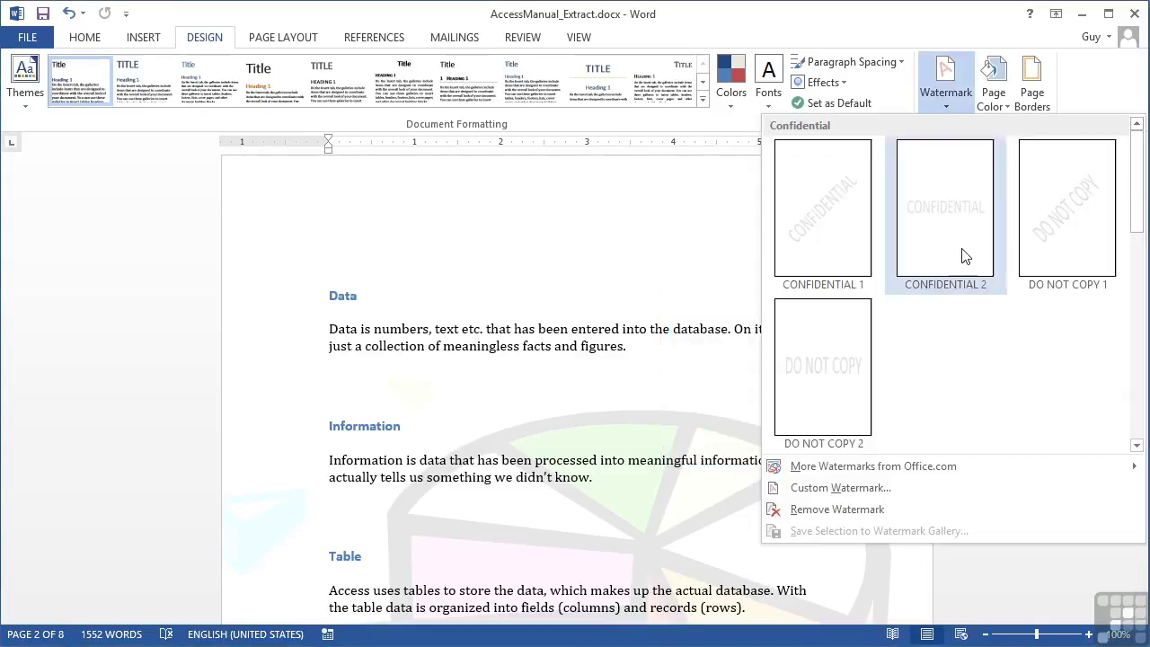
{"action": "left_click", "coordinate": [859, 512]}
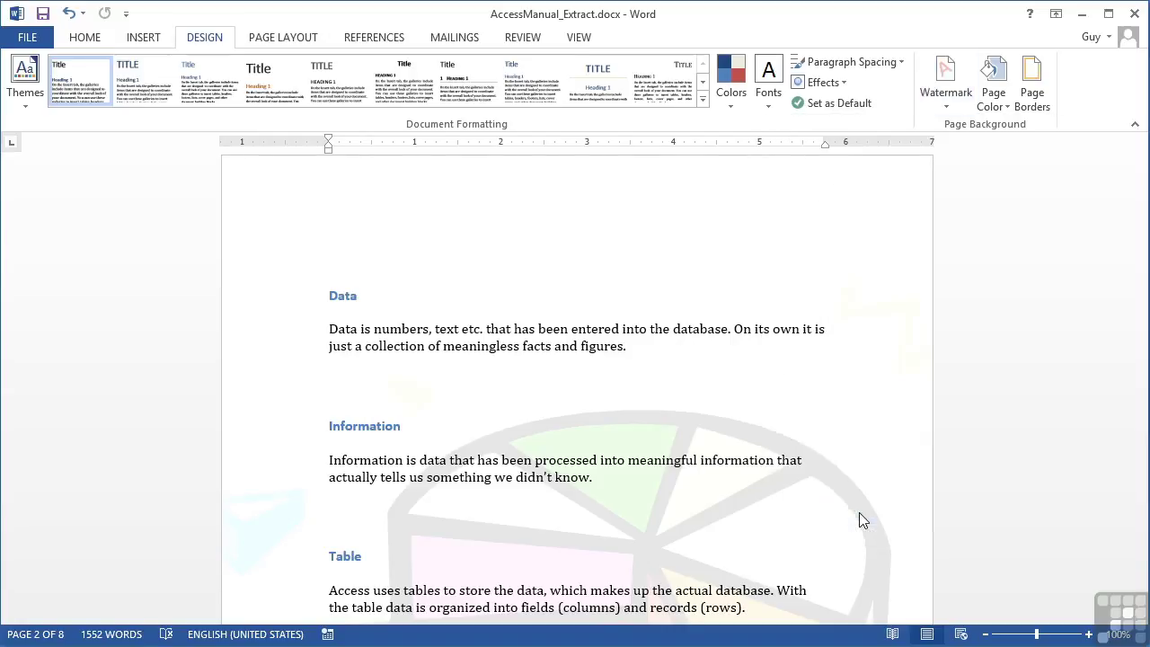